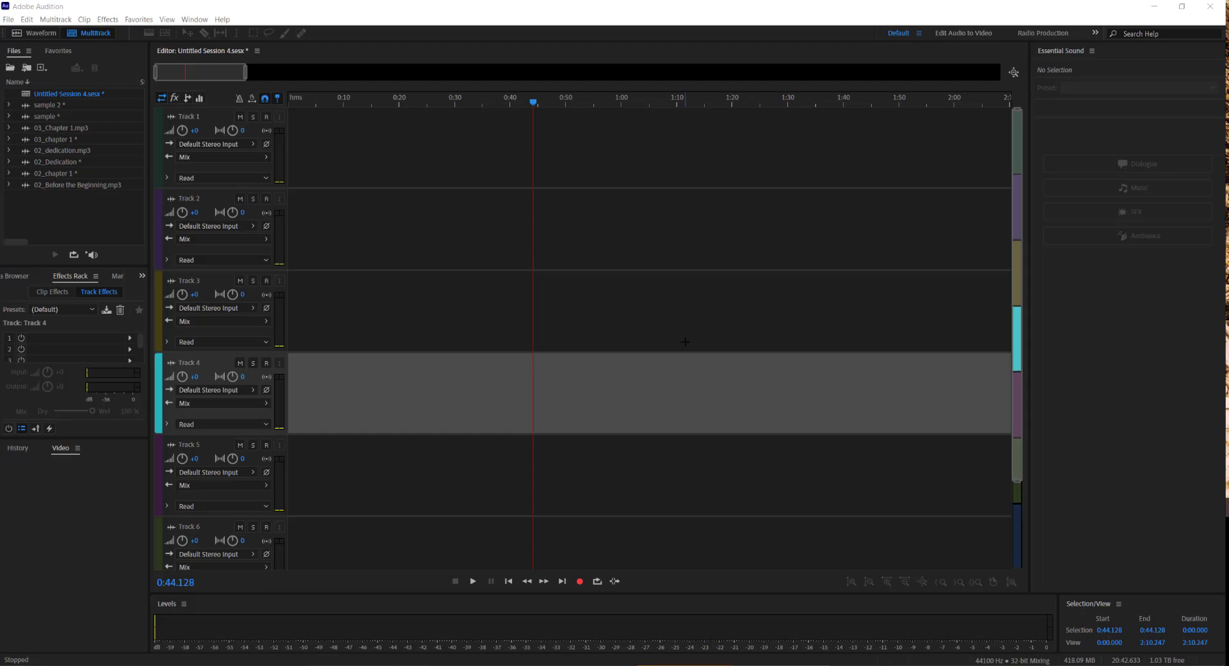
- Create a new audio file named 'sample 3' at Mono, 44100 Hz, 16-bit
key("ctrl+shift+n")
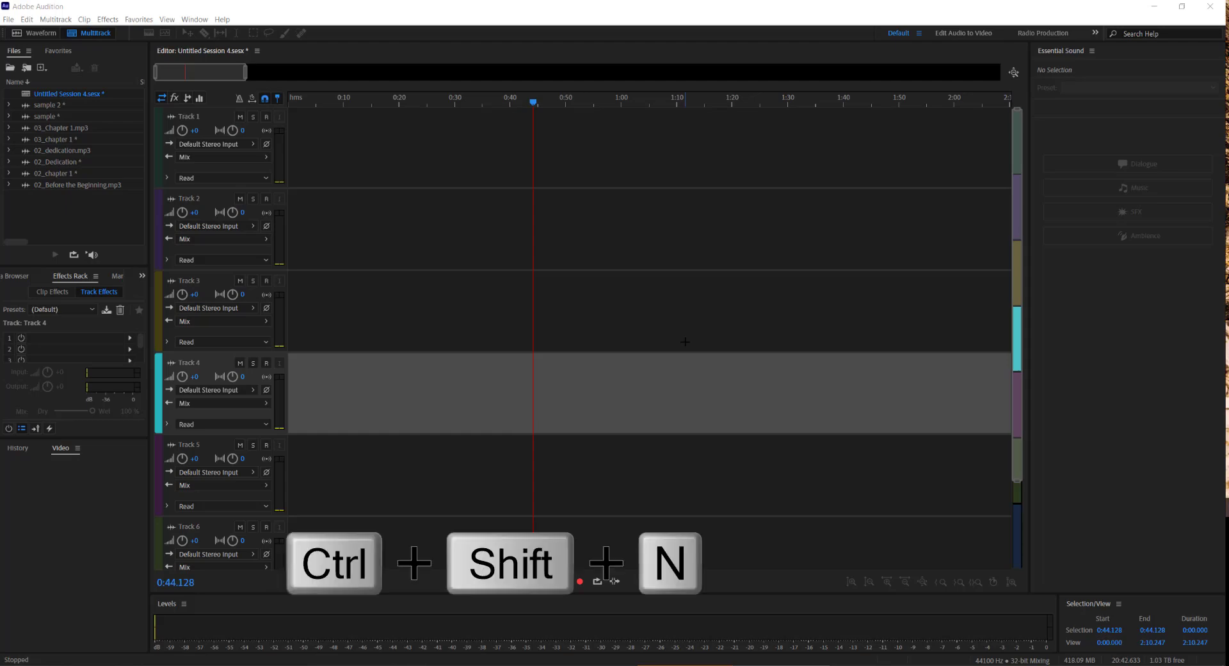
left_click(684, 341)
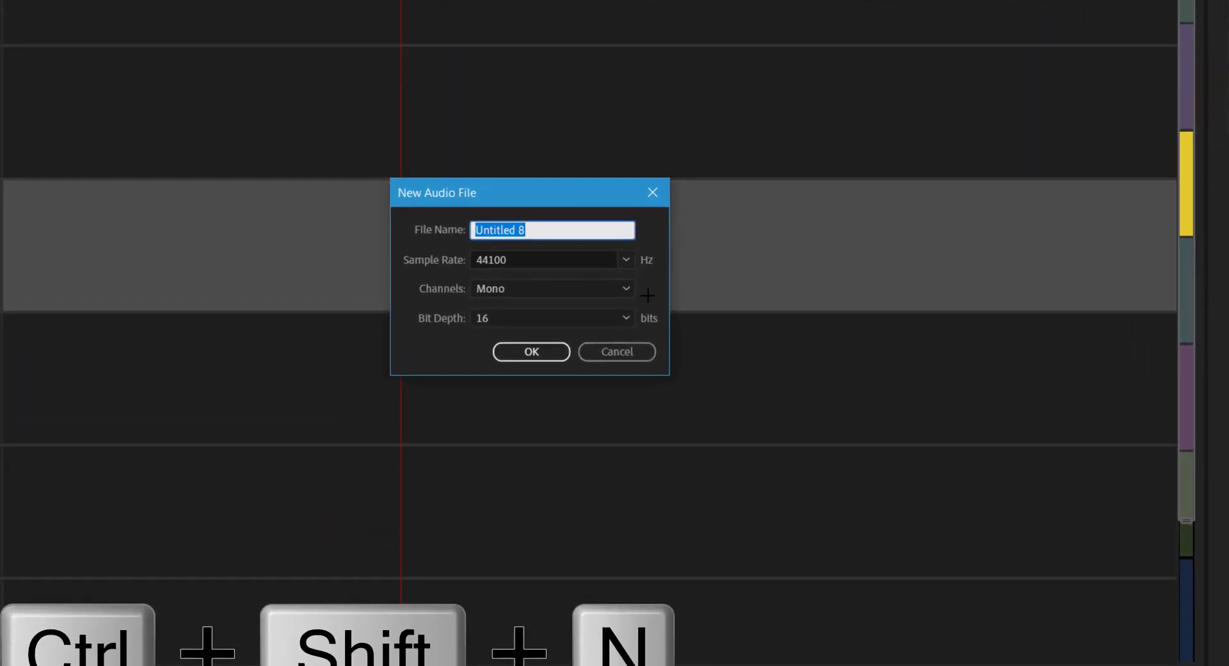
type("sampl3")
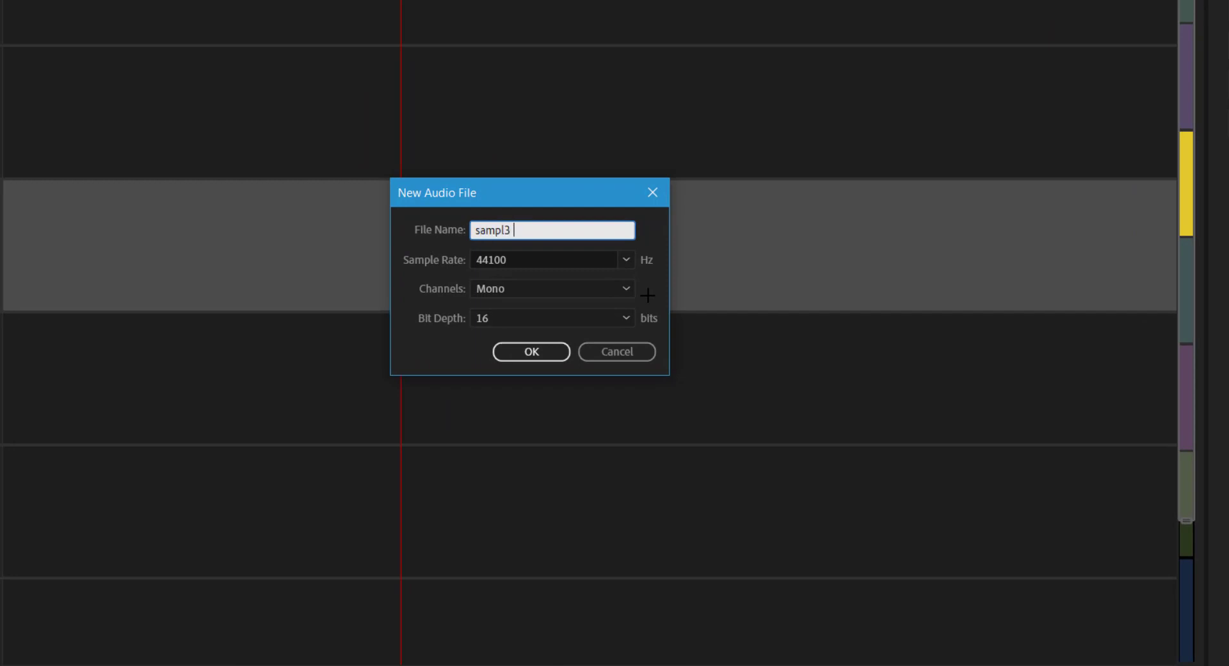
key("BackSpace")
type("e 3")
left_click(531, 352)
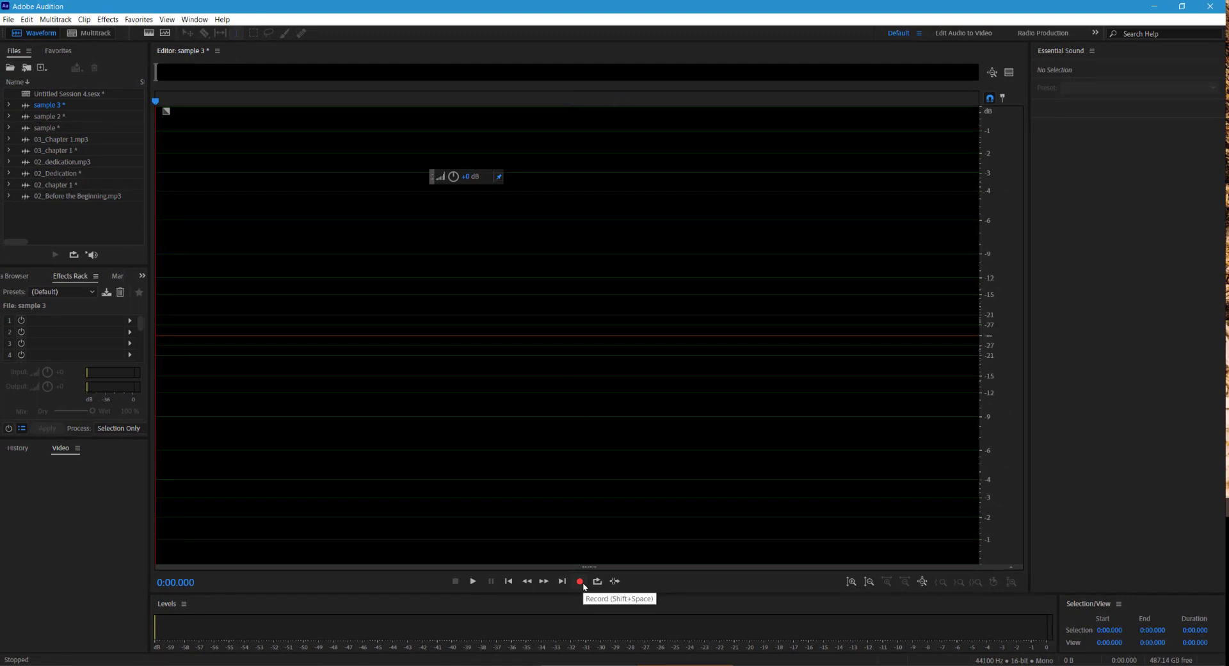
- Record about 14.5 seconds of narration into sample 3, then place the playhead near 6.8 s
left_click(580, 580)
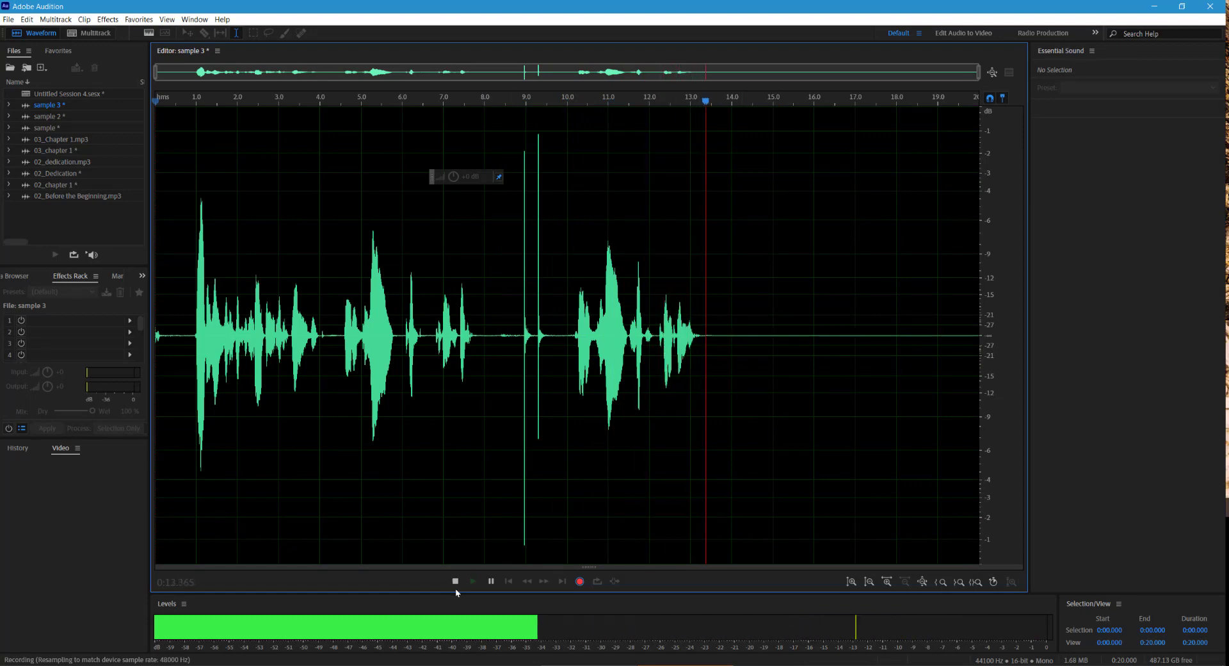
left_click(455, 580)
left_click(542, 468)
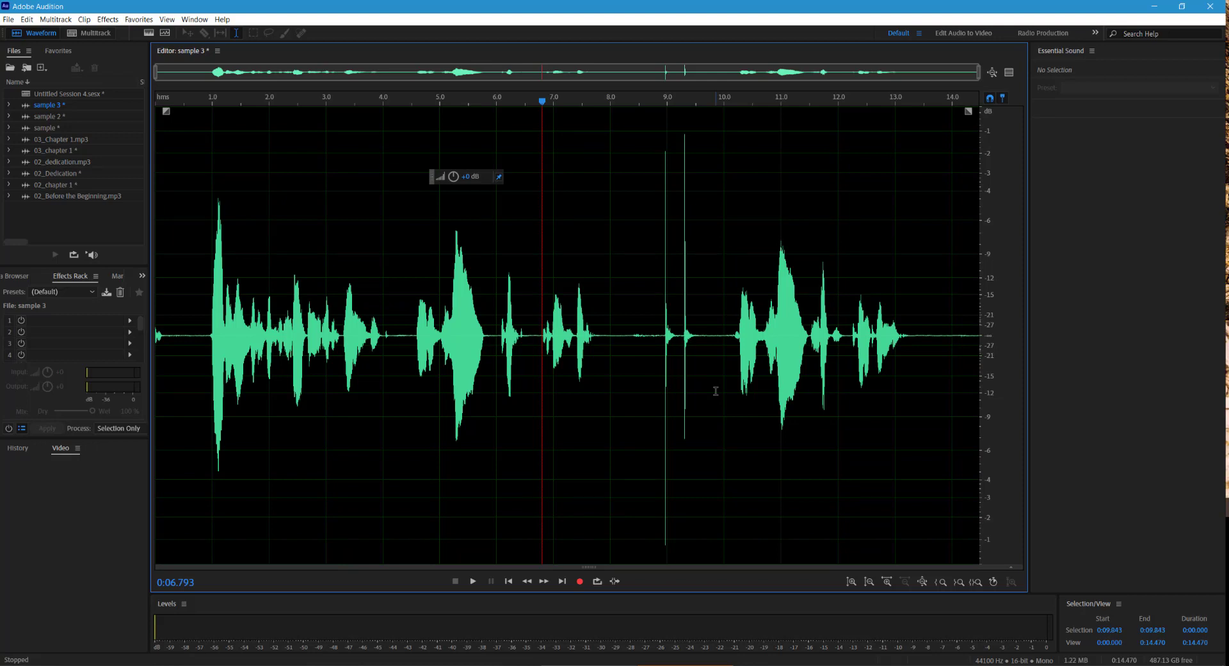
- Inspect the spike around 8.6–9.8 s, then return the playhead near the clip start
left_click_drag(716, 391, 642, 415)
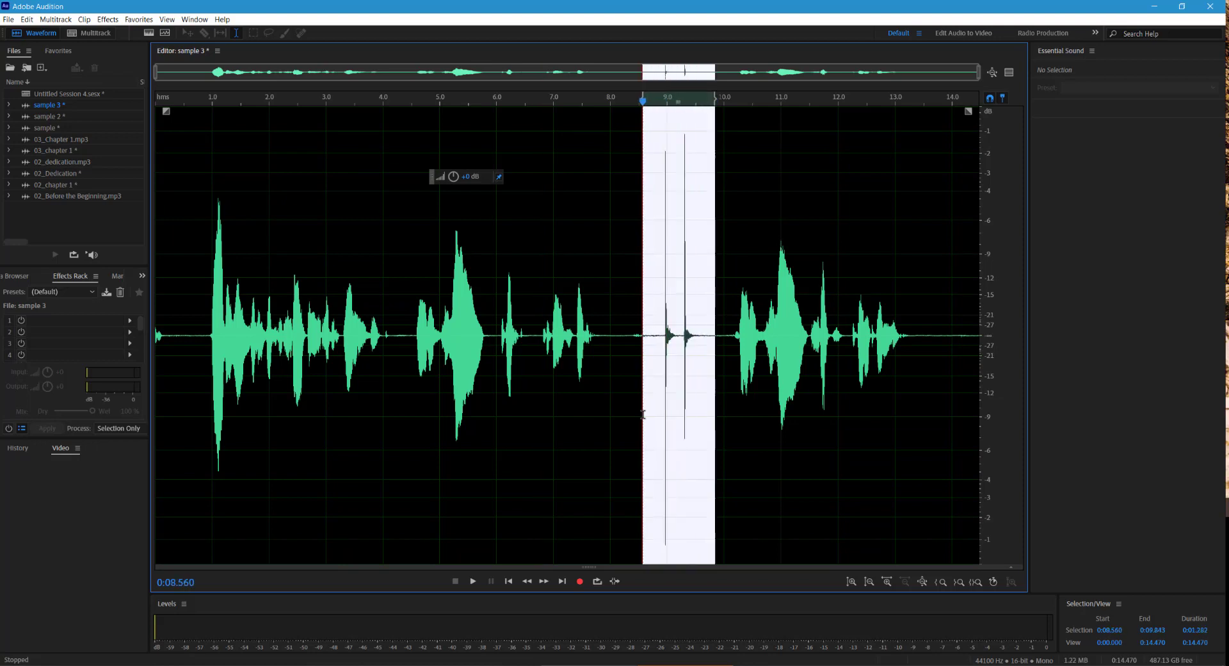
left_click(839, 473)
left_click(730, 329)
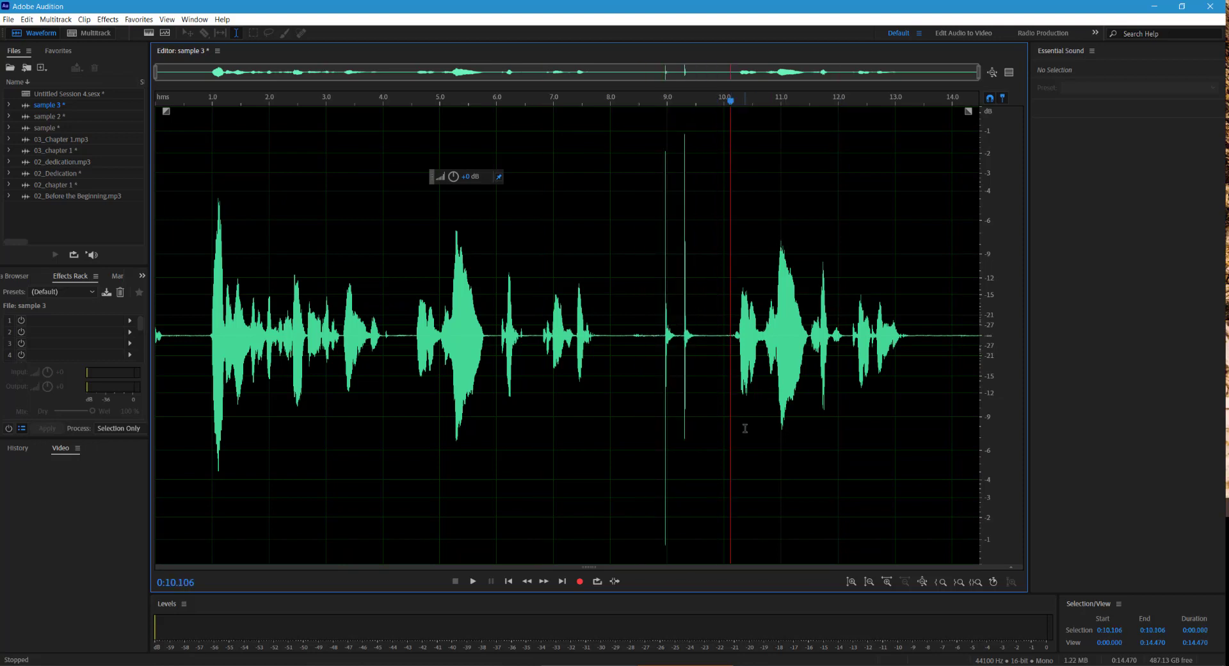
left_click(744, 428)
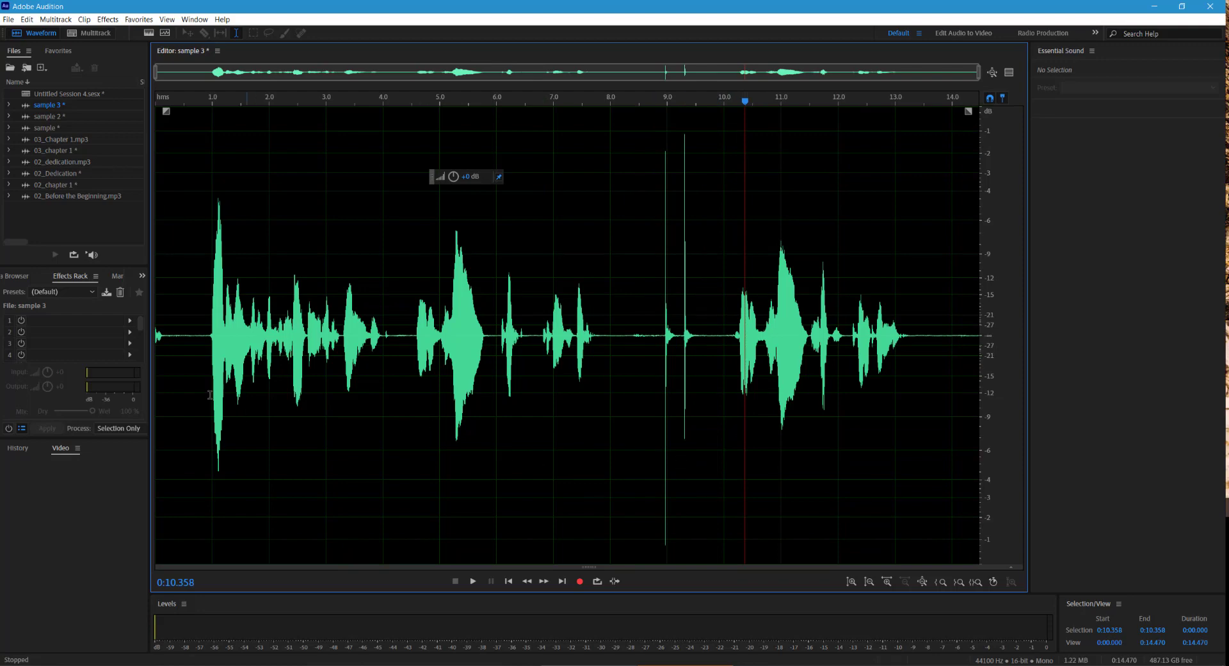
left_click(202, 338)
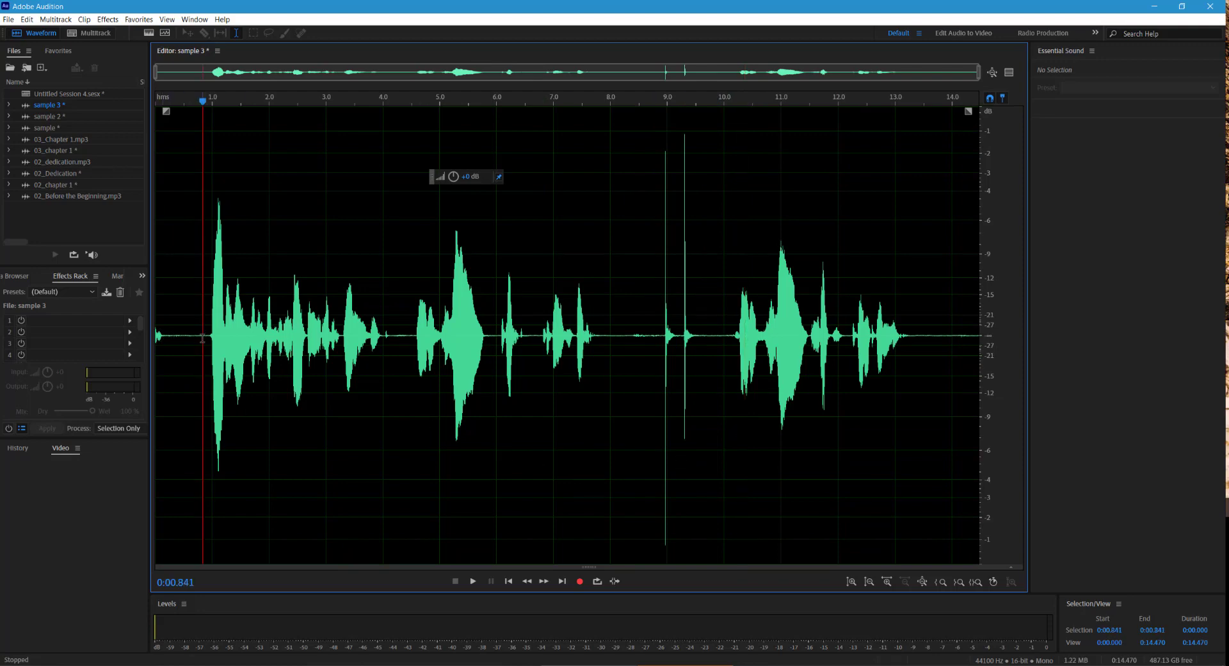
- Delete the first 0.126 s of audio and capture a noise print from the first 0.7 s of silence
left_click_drag(203, 338, 165, 350)
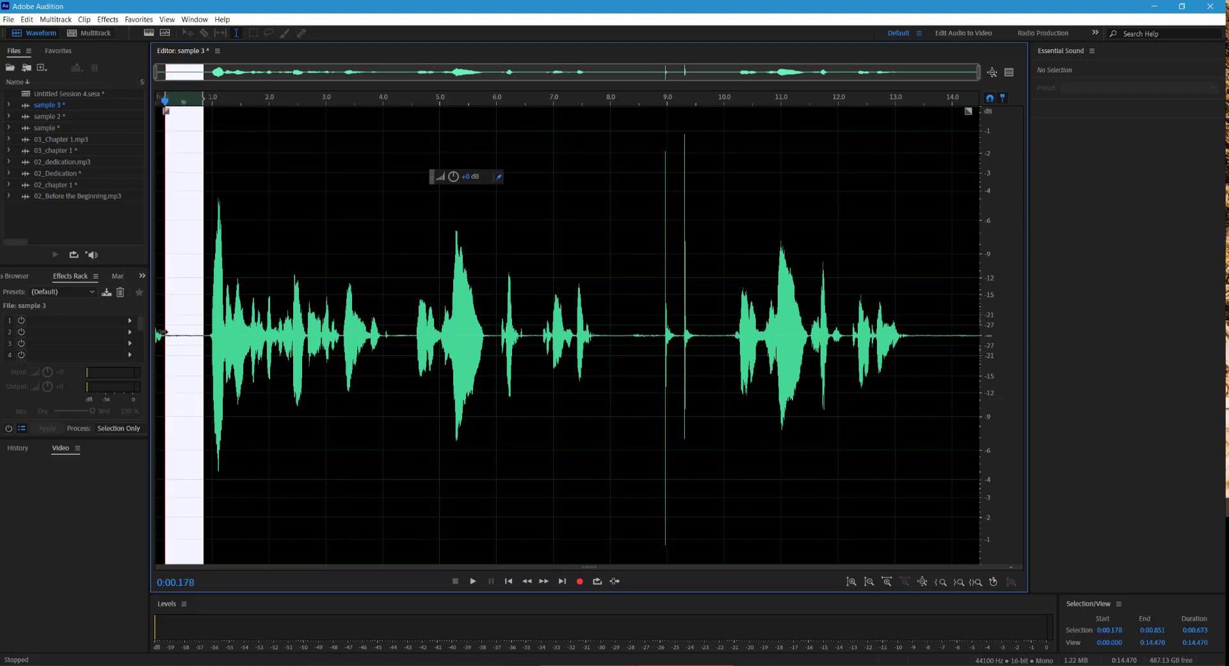
left_click(222, 363)
left_click_drag(162, 335, 106, 353)
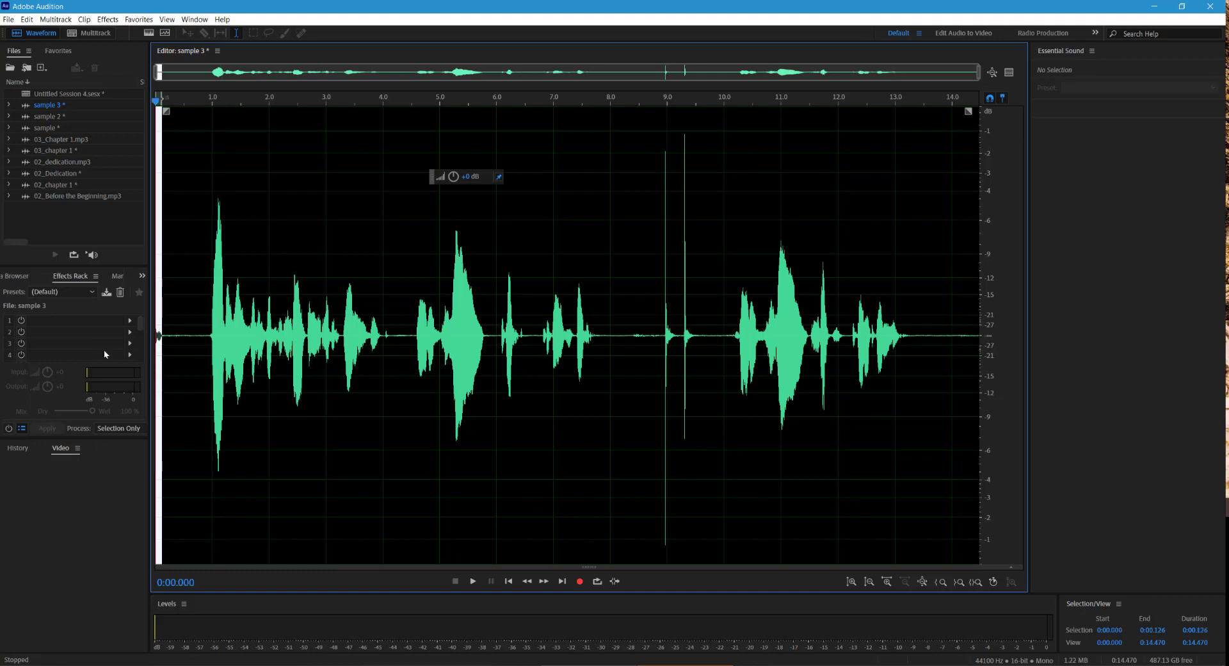
key("Delete")
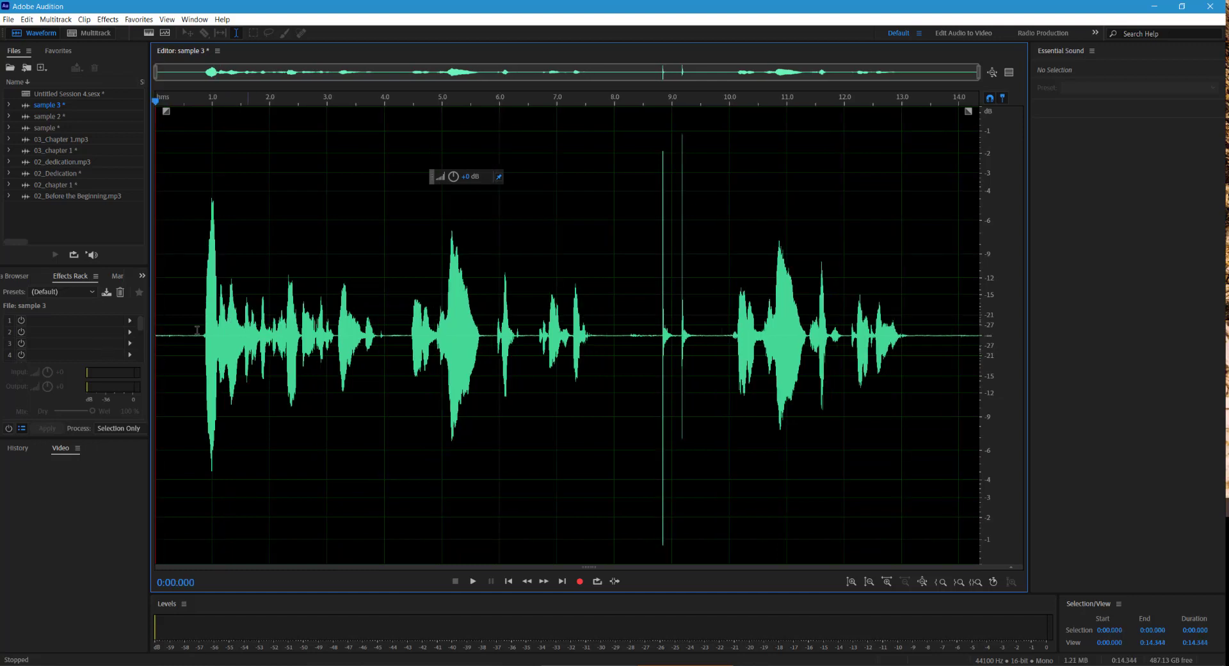
left_click_drag(196, 334, 138, 365)
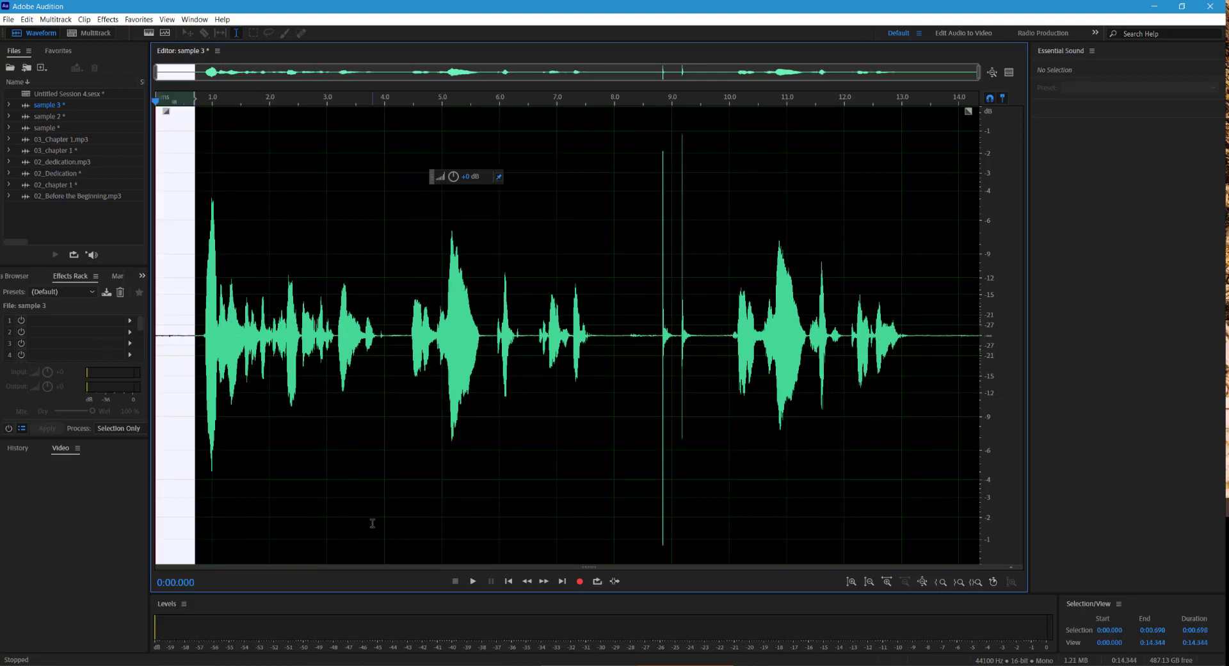
key("shift+p")
- Apply Noise Reduction with the (Default) preset and a recaptured noise print to all of sample 3
key("ctrl+shift+p")
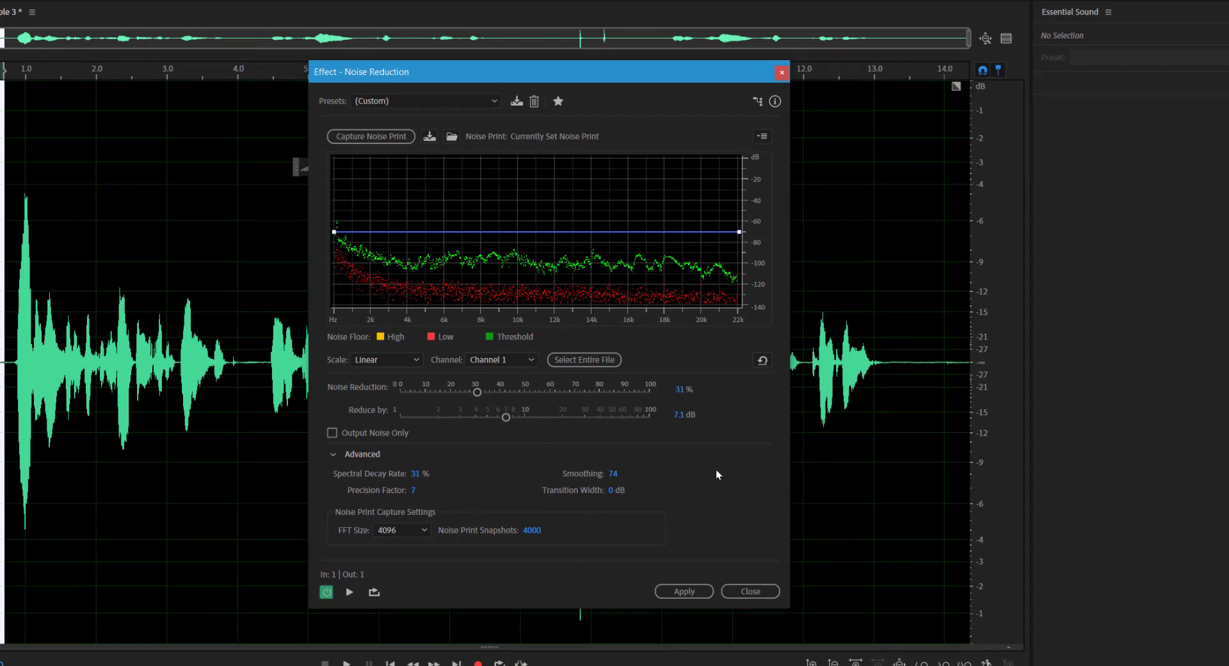
left_click(413, 101)
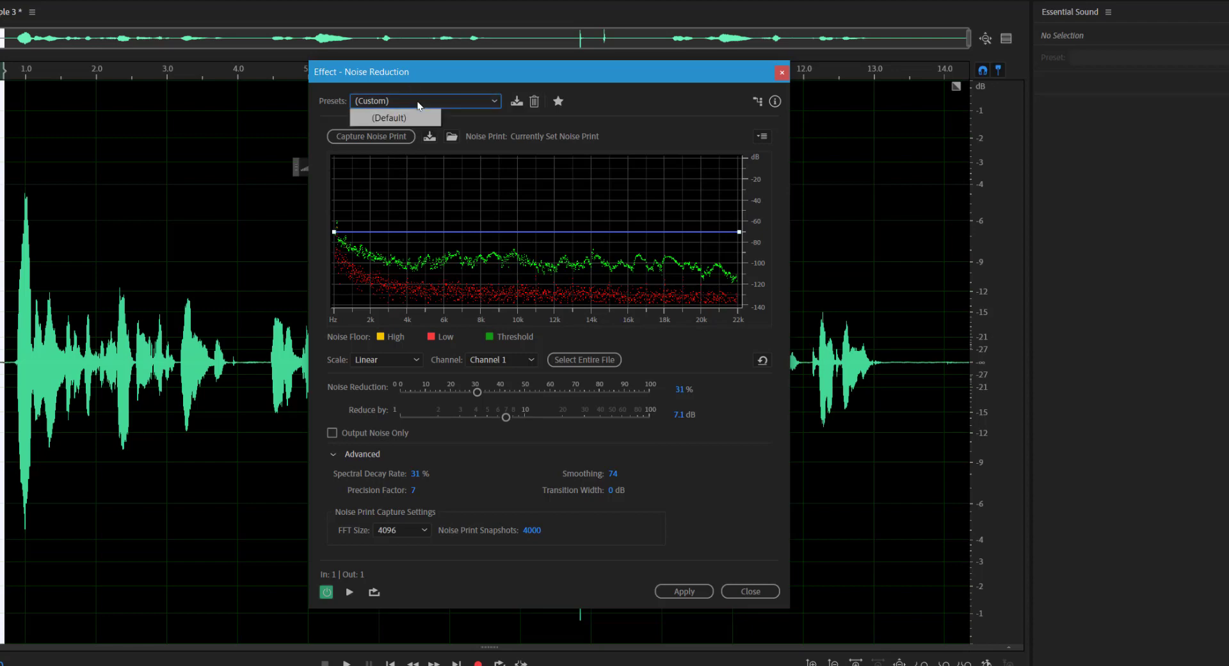
left_click(413, 122)
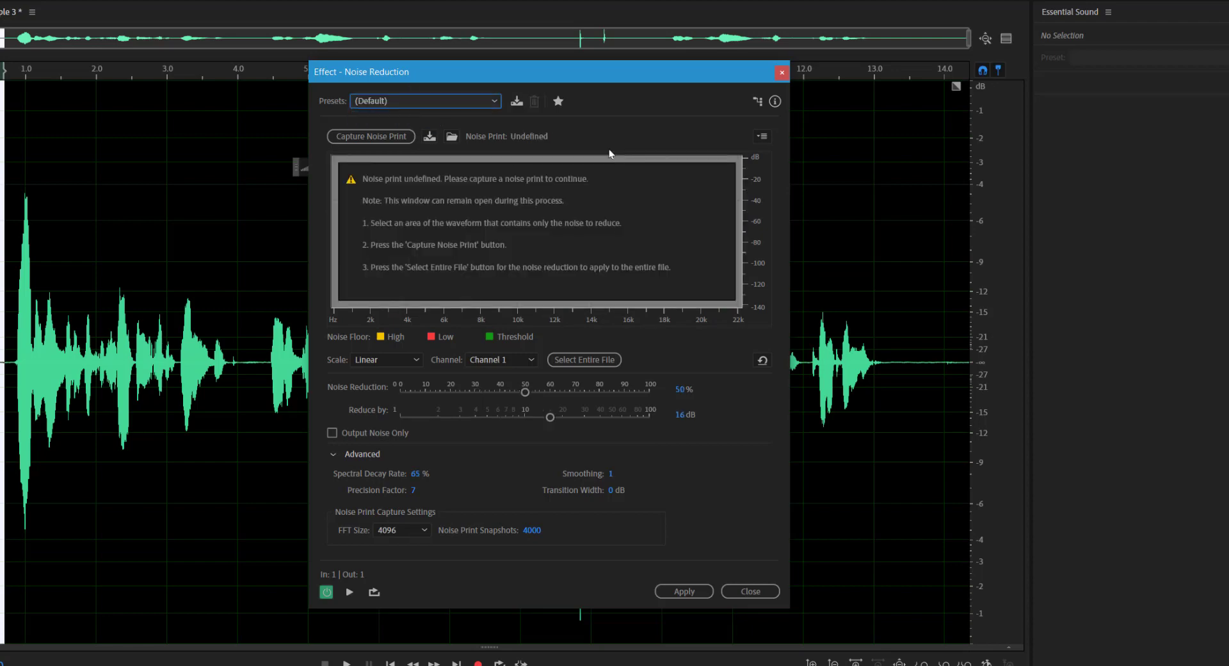
key("shift+p")
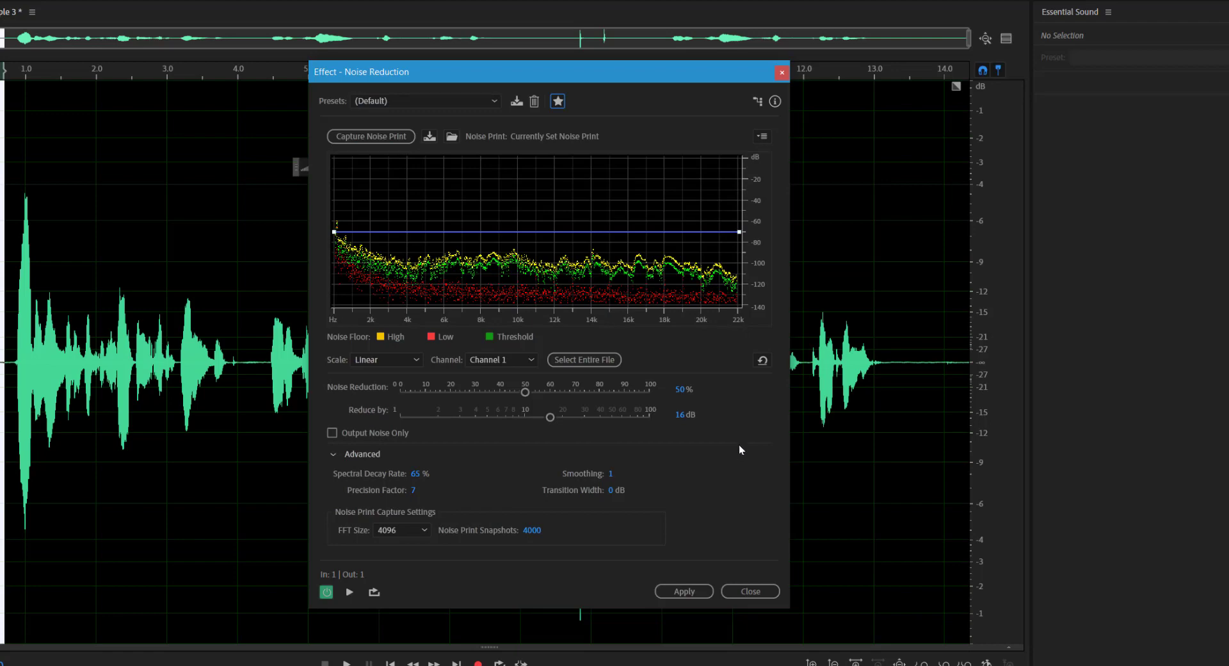
key("ctrl+a")
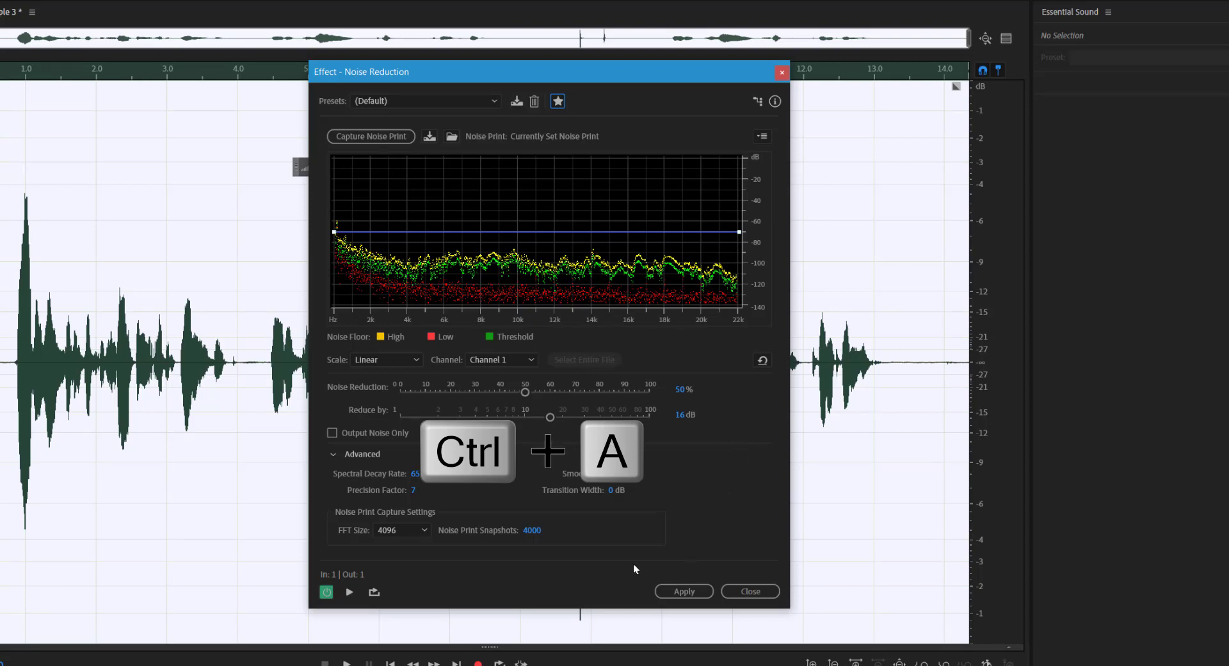
left_click(679, 590)
left_click(261, 475)
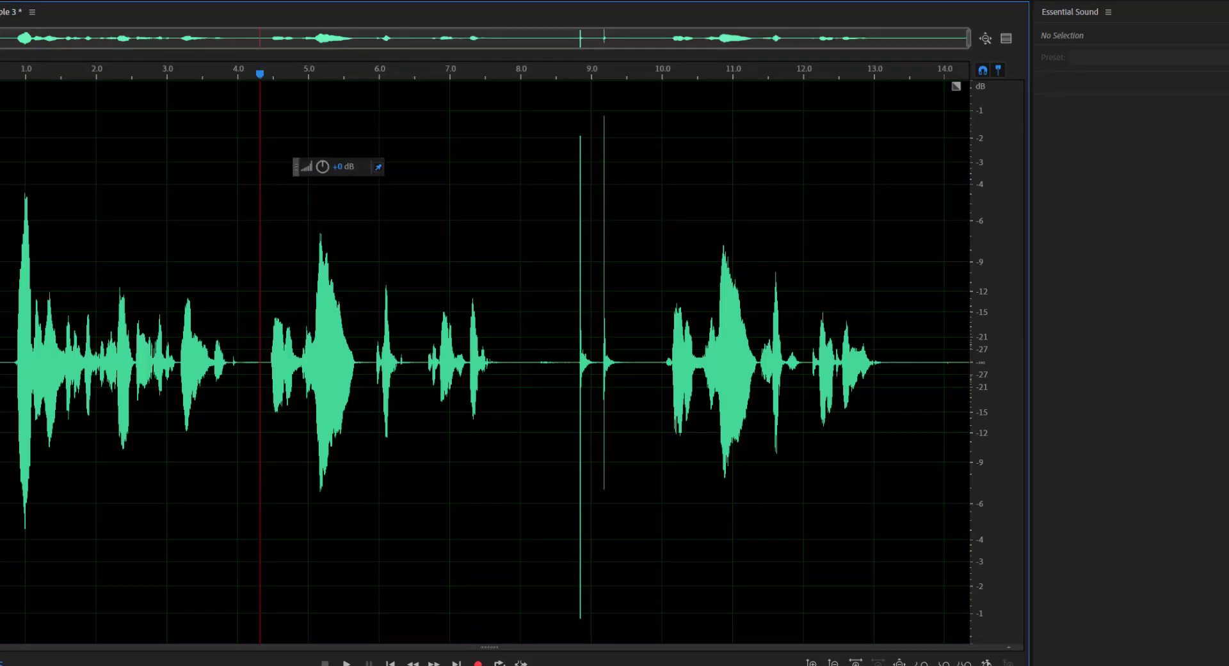
left_click_drag(7, 368, 0, 368)
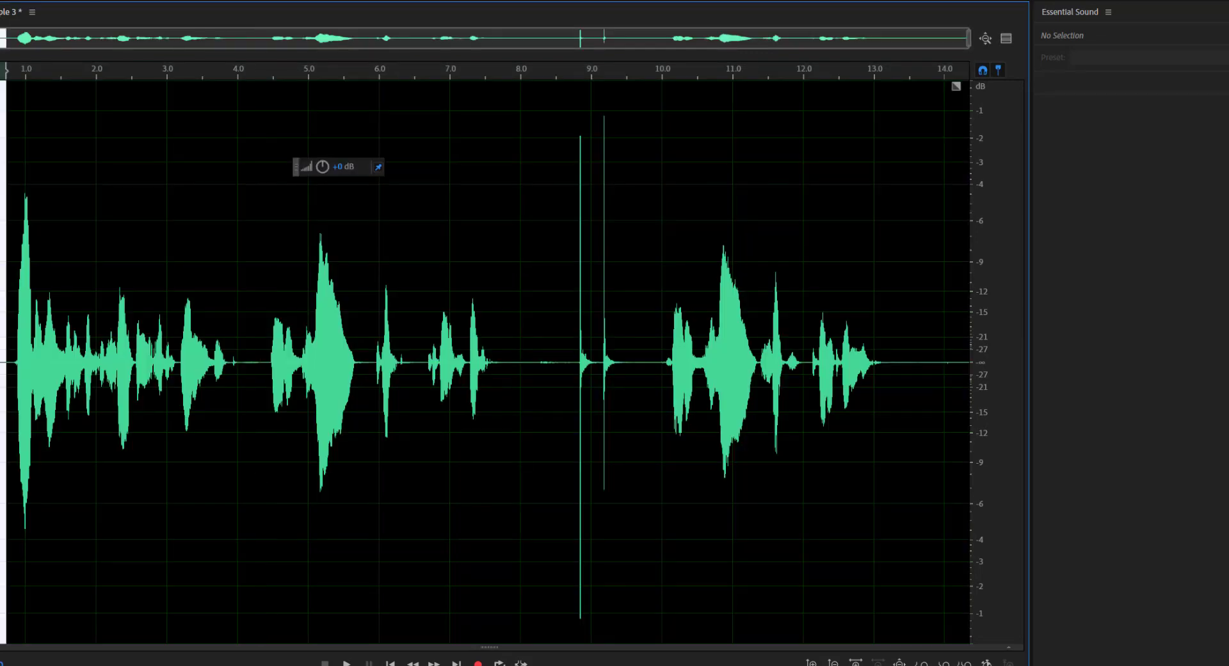
left_click(99, 406)
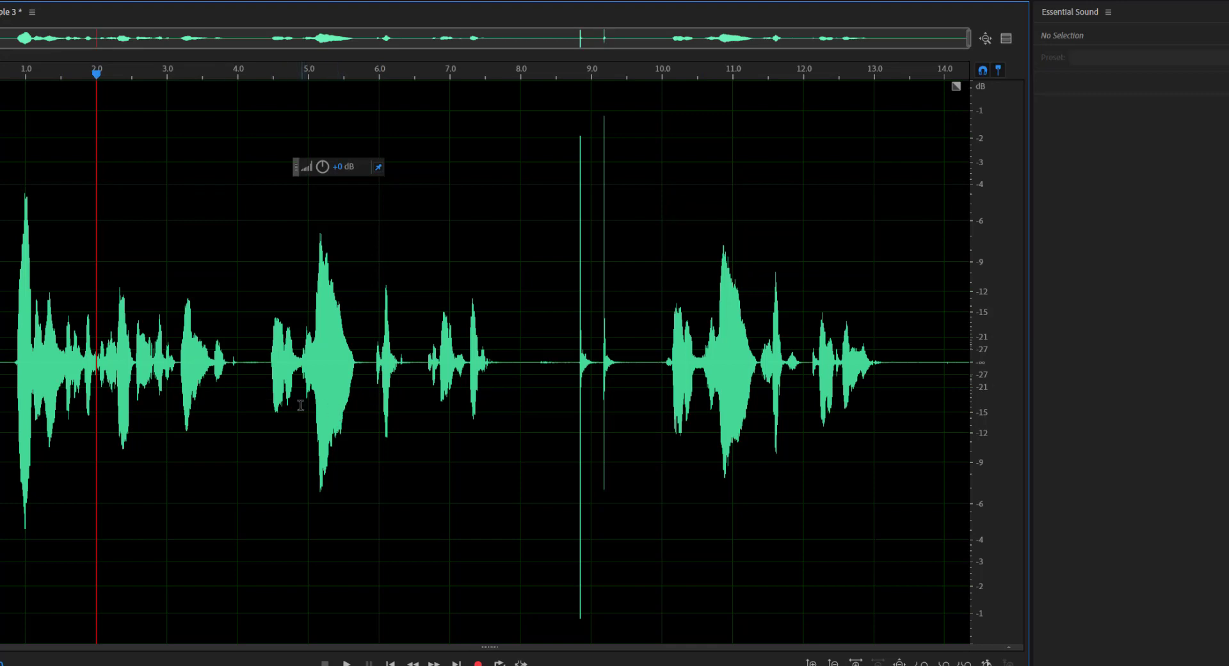
left_click(488, 446)
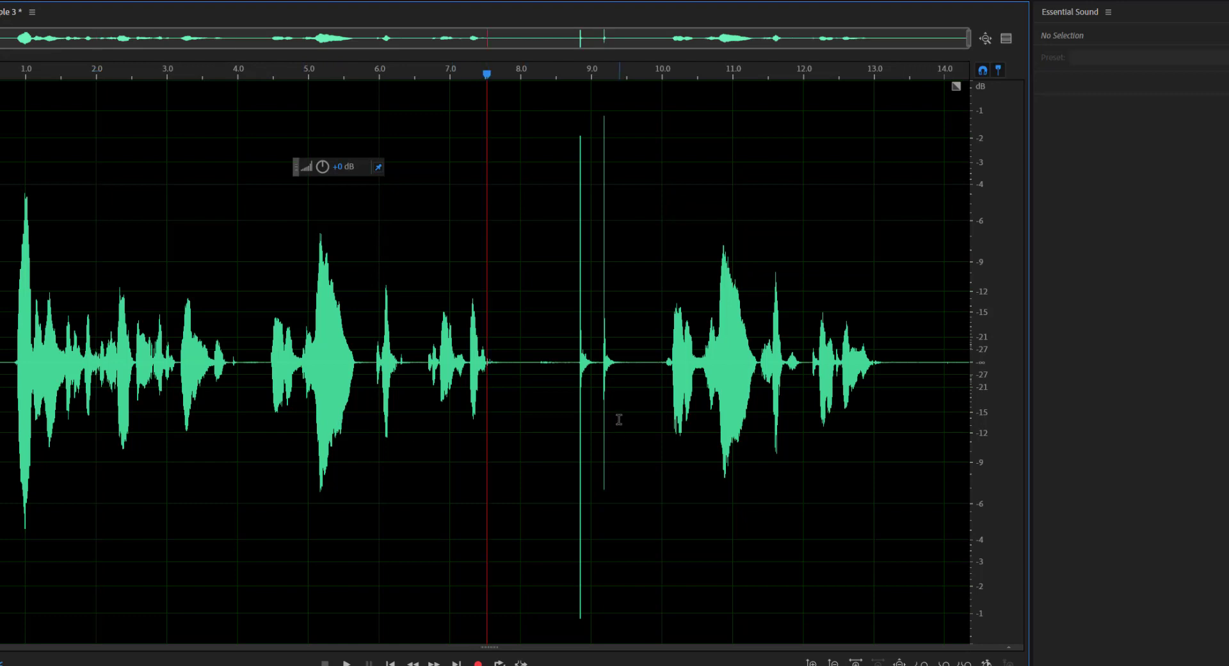
left_click_drag(570, 416, 624, 429)
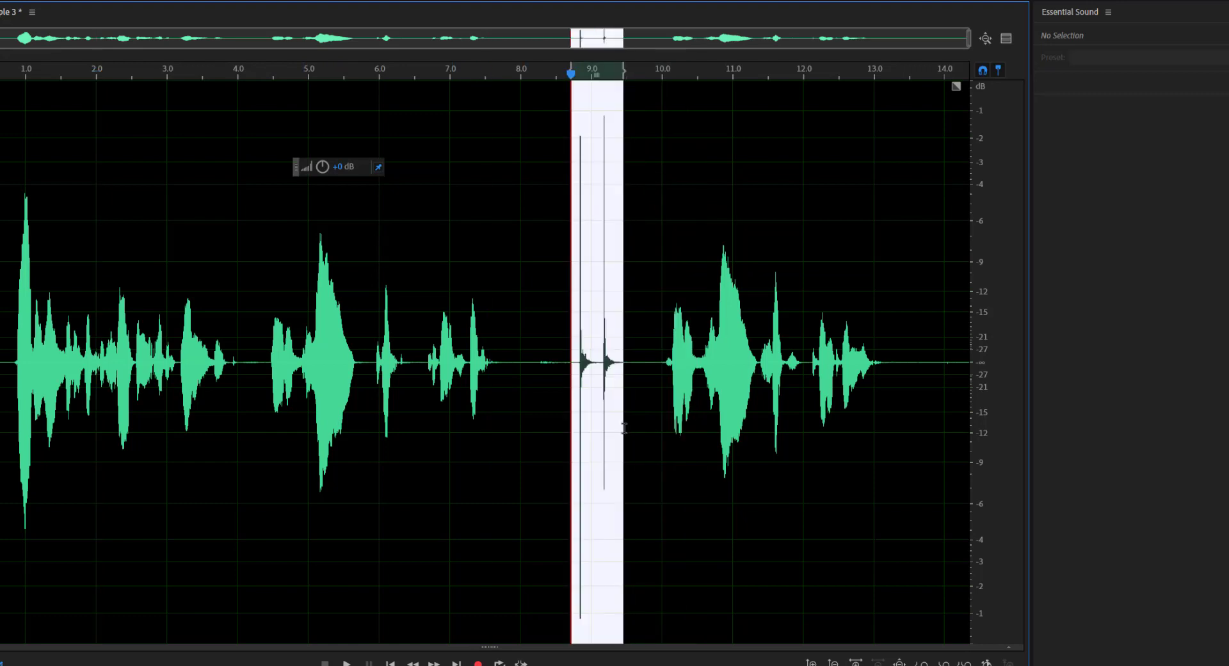
left_click(695, 478)
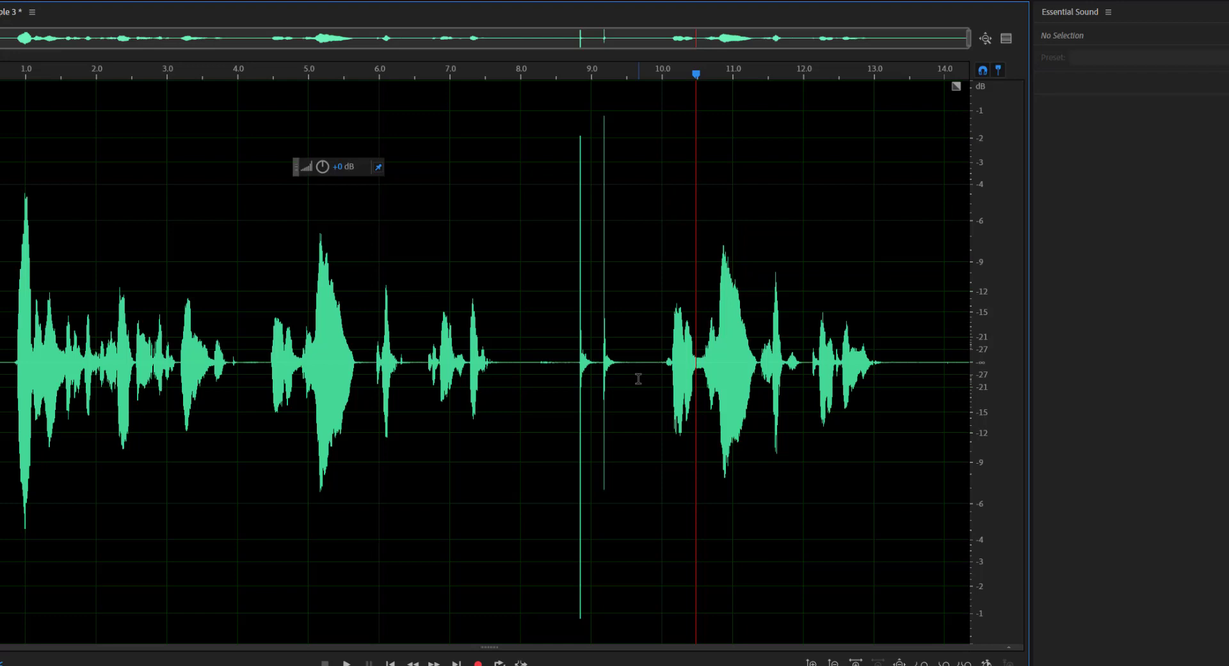
left_click_drag(663, 384, 802, 414)
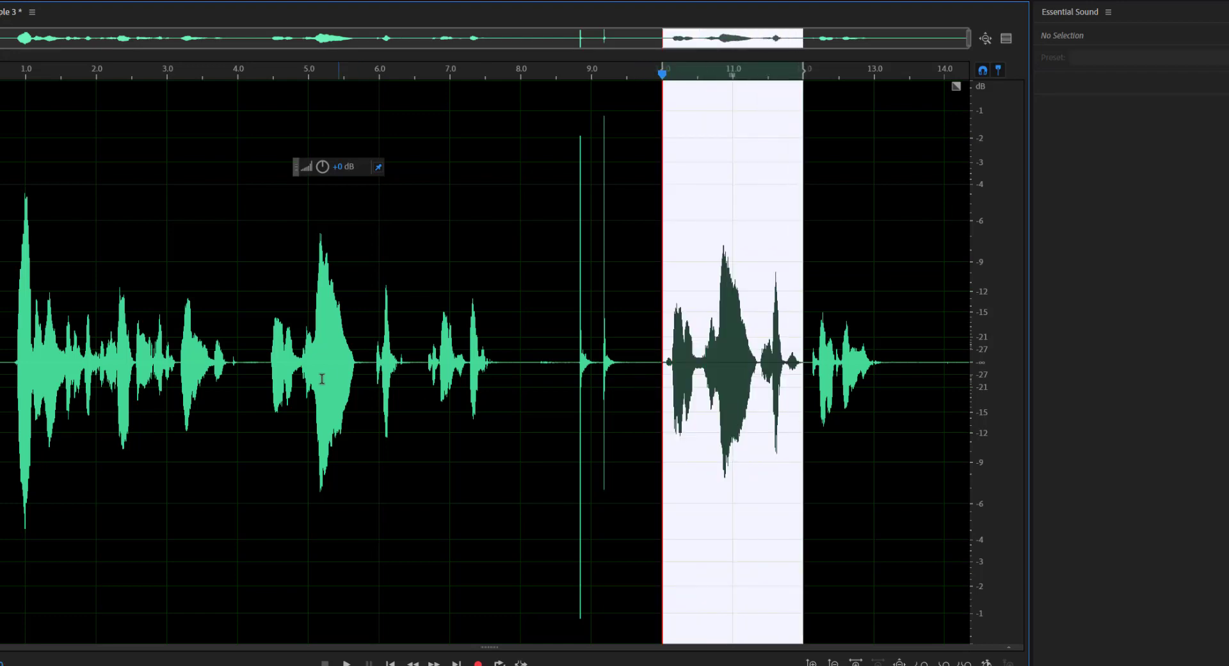
left_click_drag(259, 374, 414, 406)
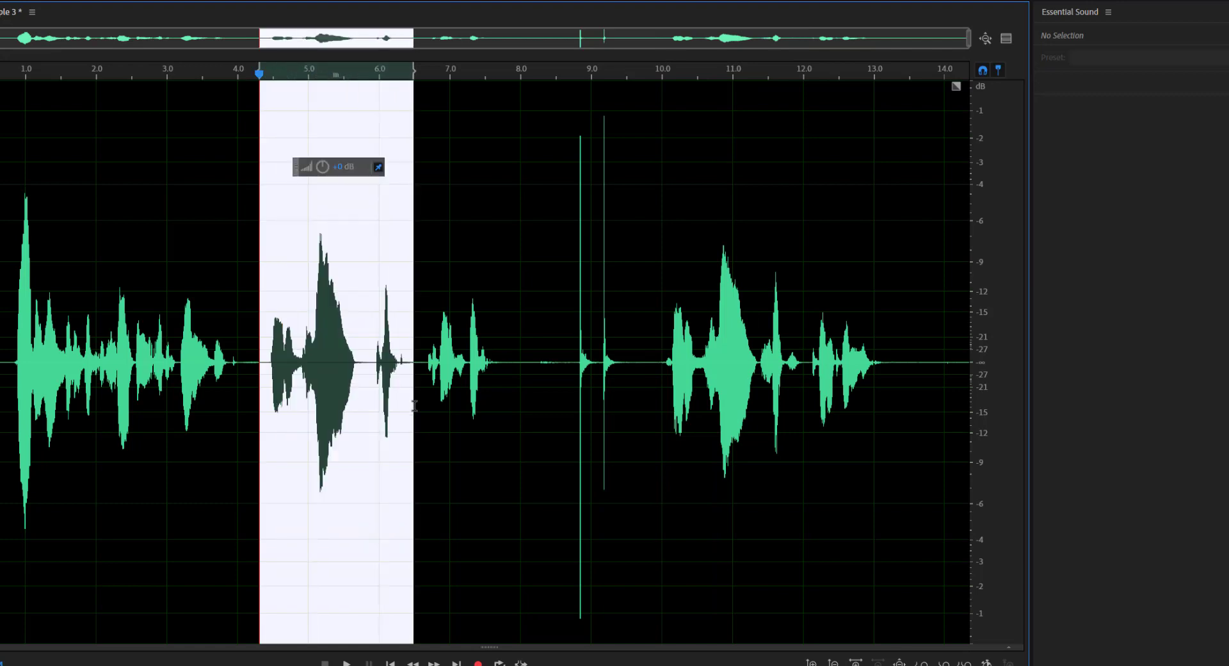
left_click(663, 448)
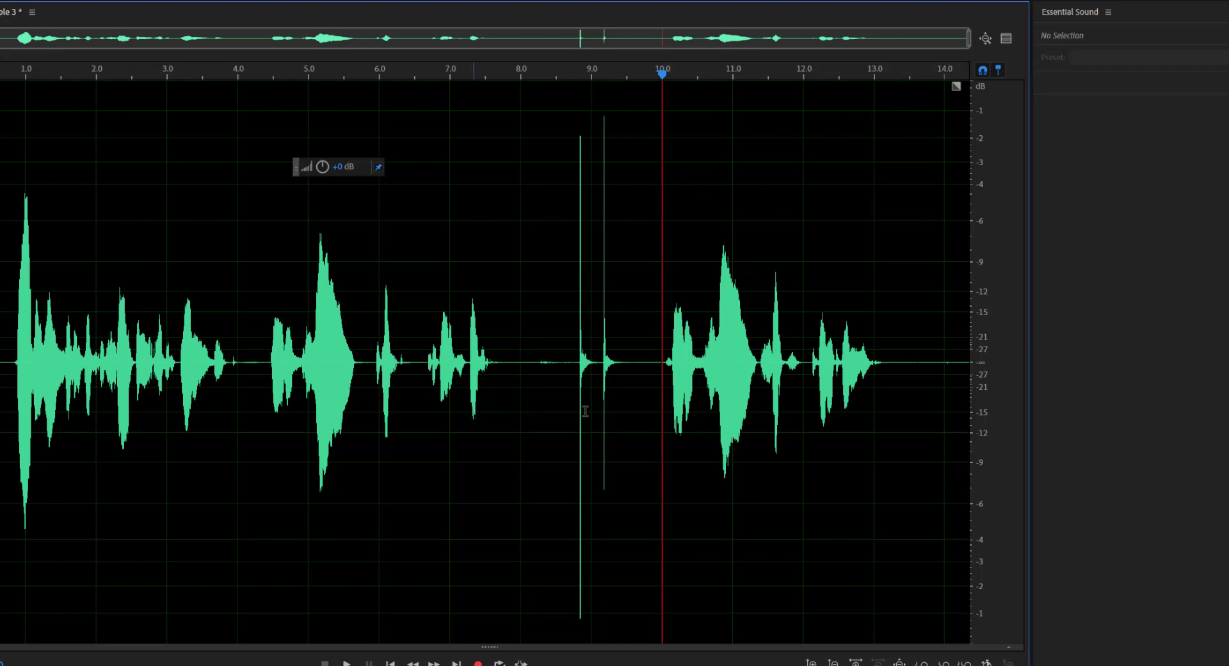
left_click(645, 363)
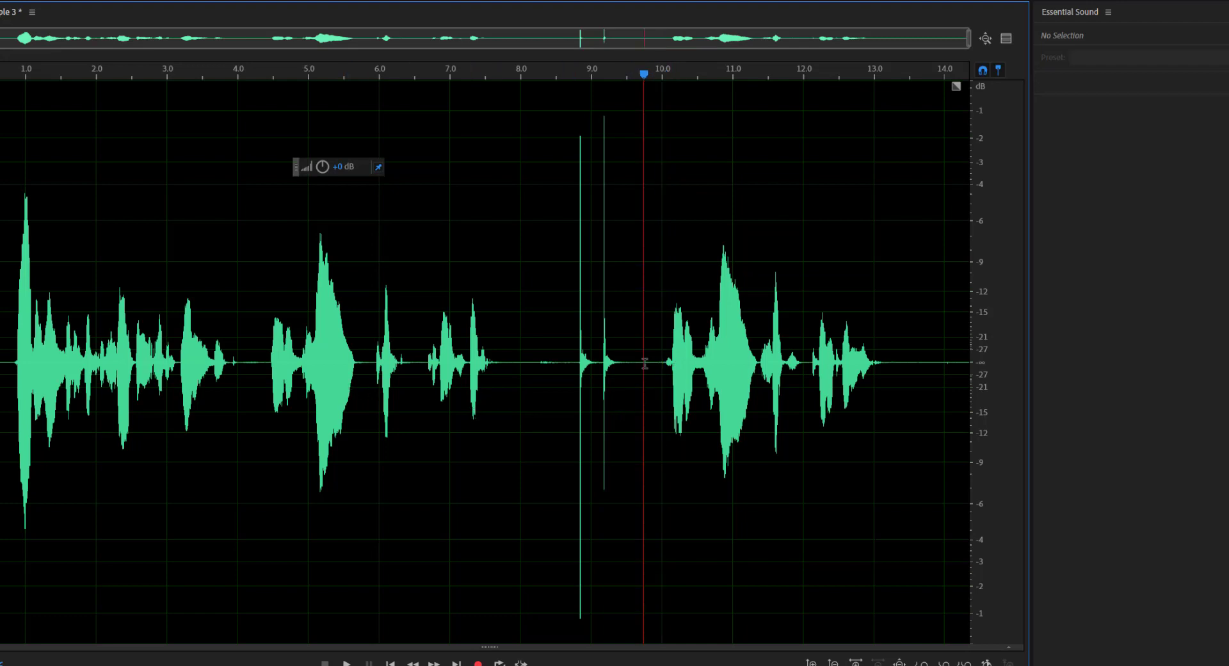
left_click(249, 369)
left_click(661, 358)
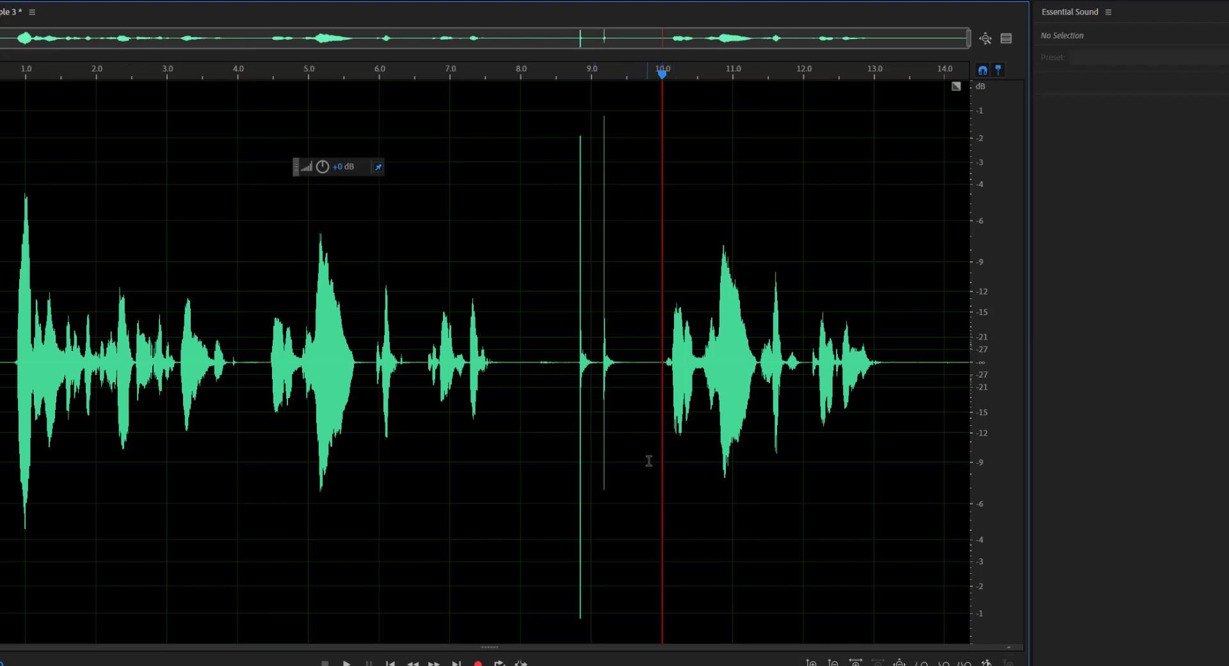
key("space")
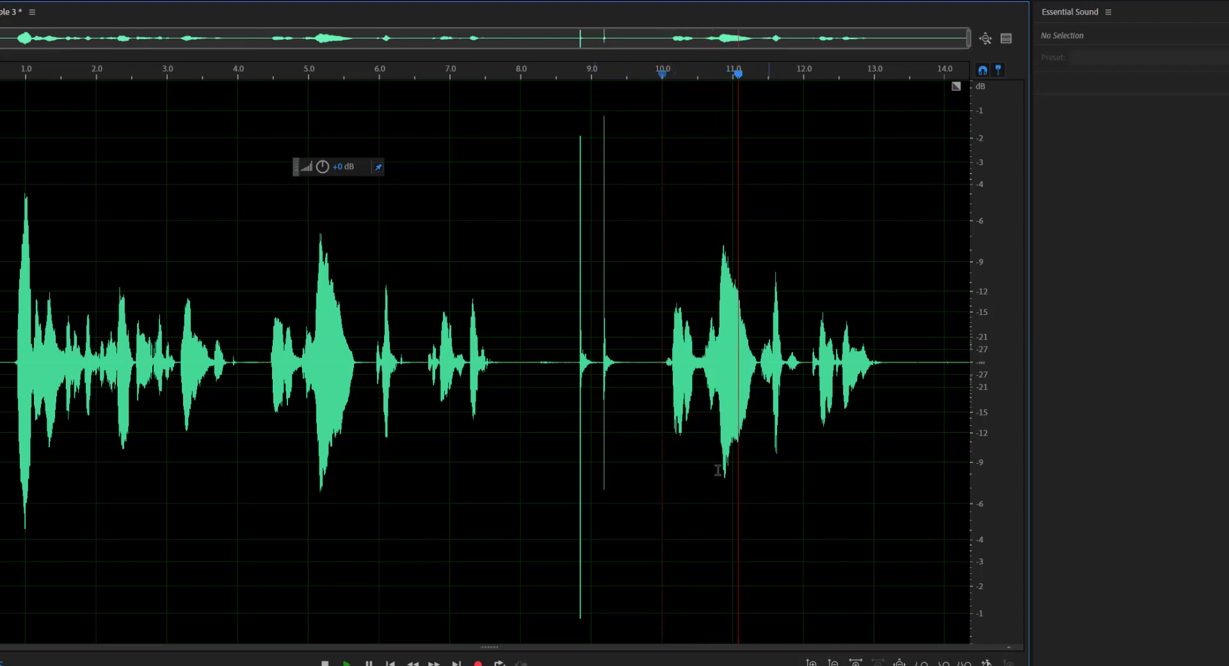
left_click(655, 357)
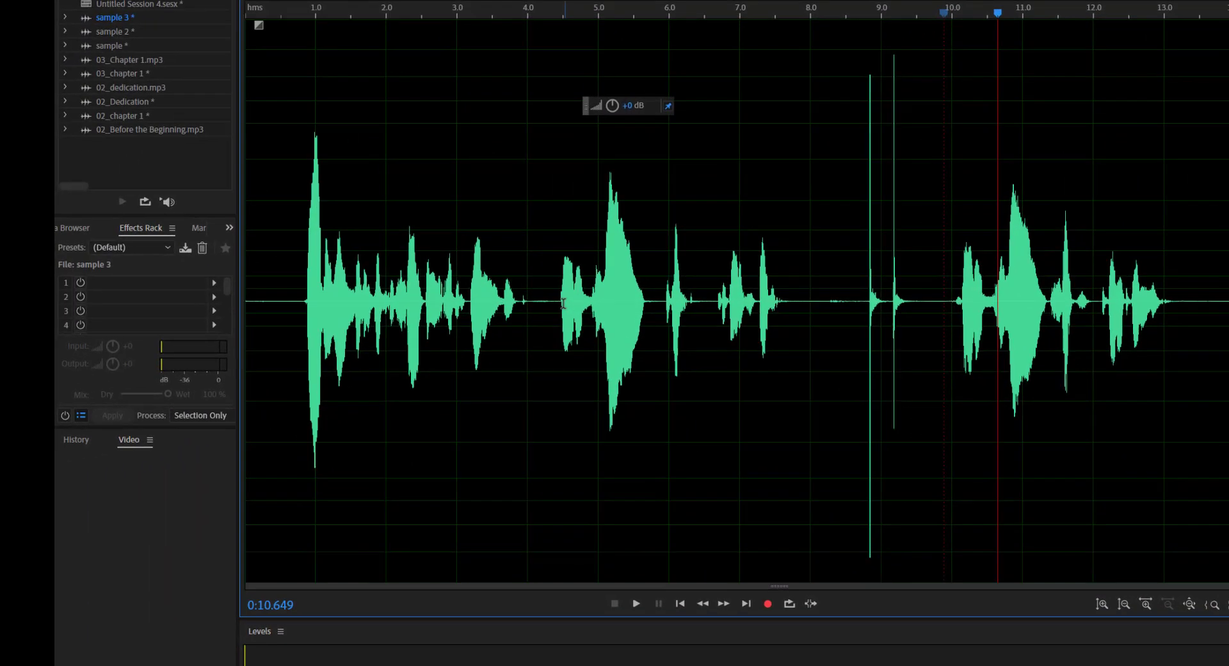
left_click(555, 302)
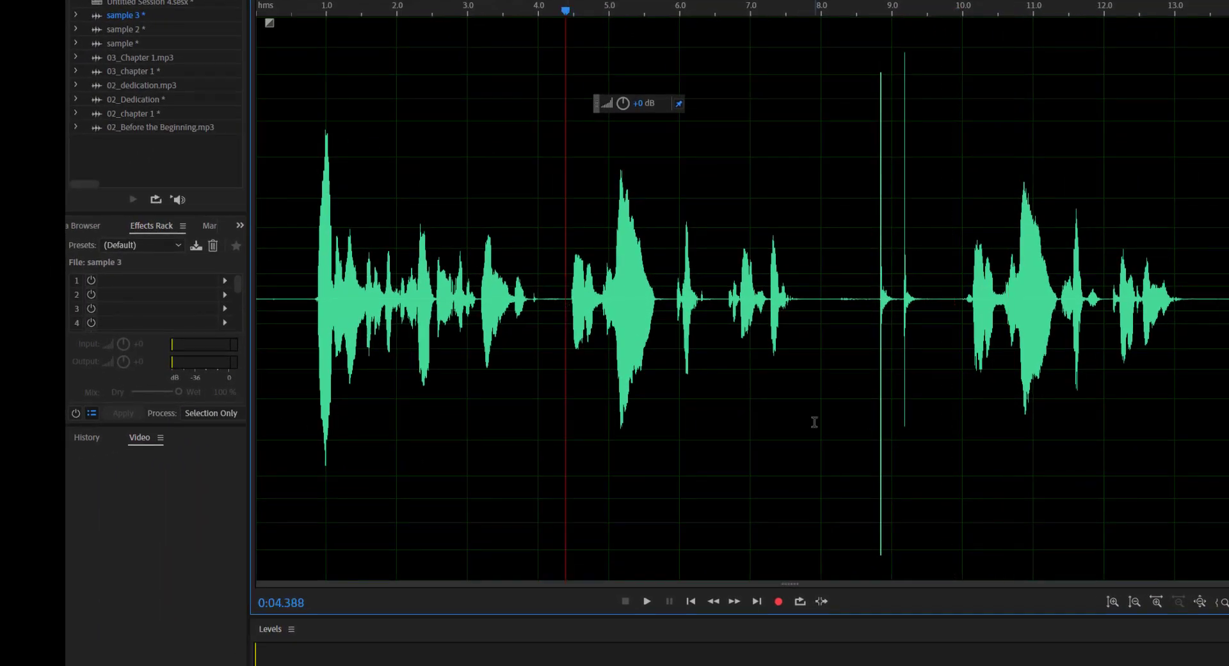
key("space")
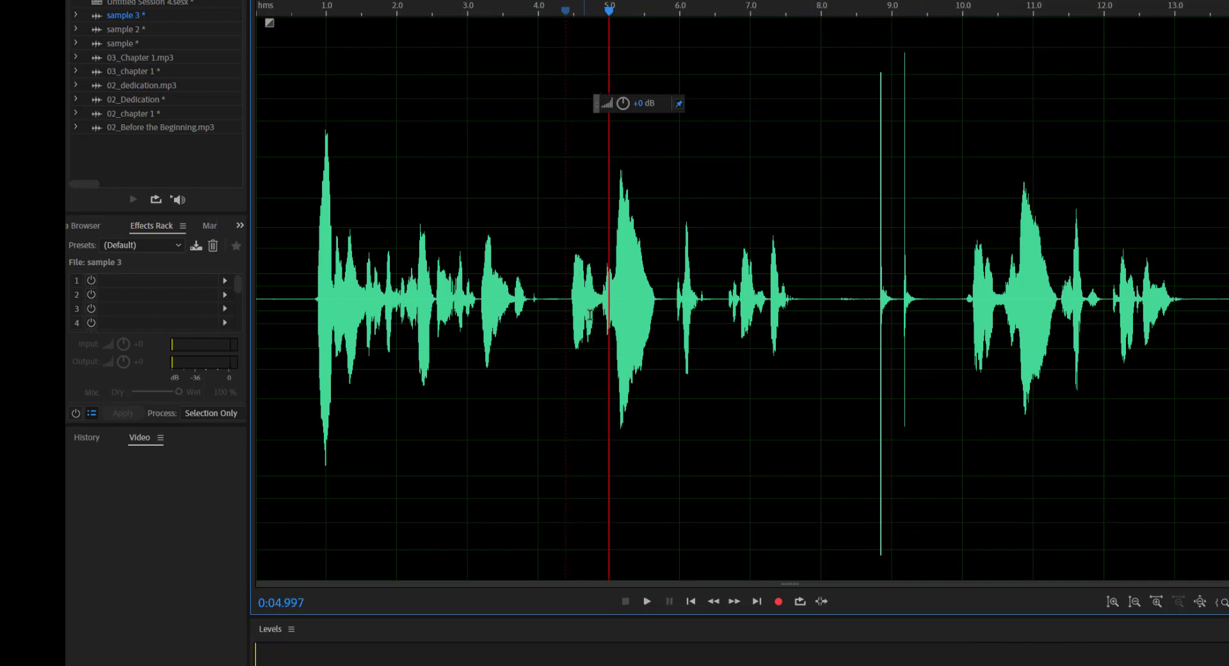
key("space")
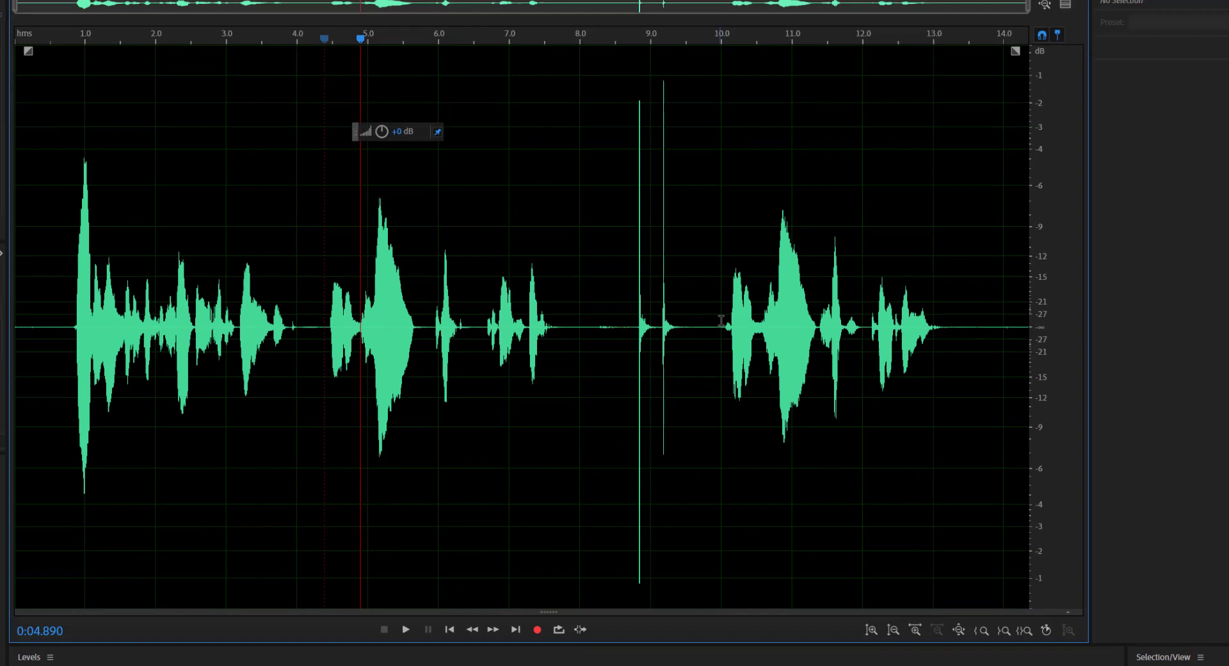
left_click(962, 319)
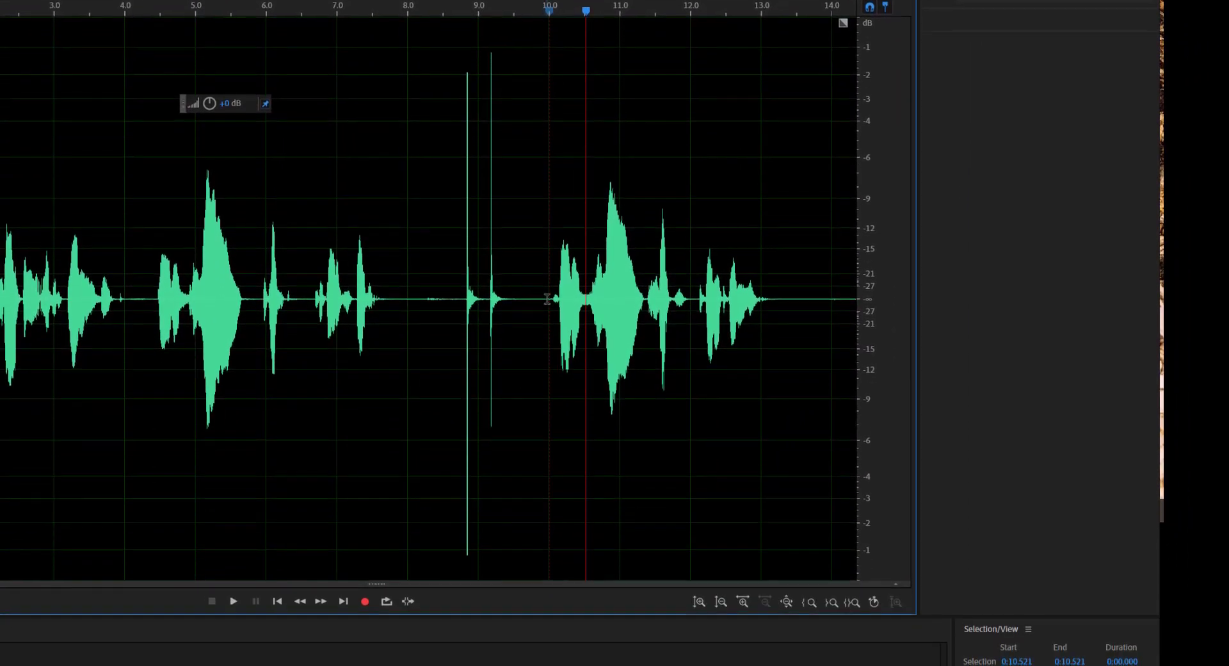
- Stop playback and delete the 4–10 s stretch containing the two clicks
key("space")
left_click_drag(547, 299, 131, 348)
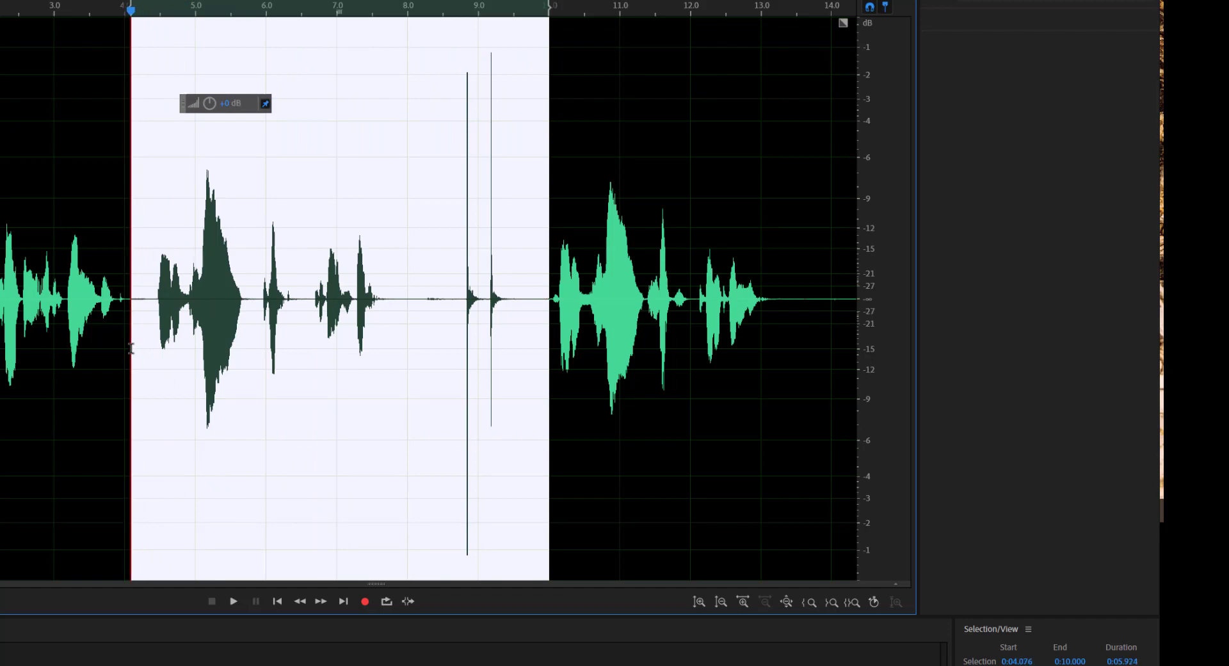
key("Delete")
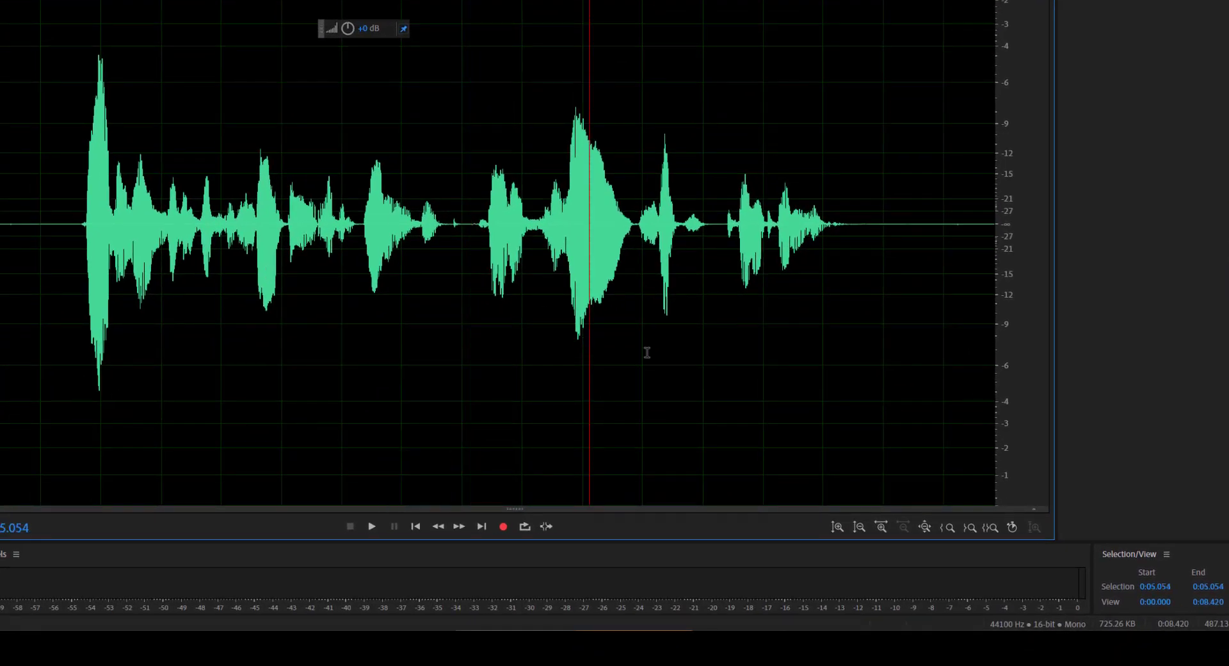
- Delete the silent tail from 7.667 s to the end, leaving a 7.667 s clip
left_click(683, 340)
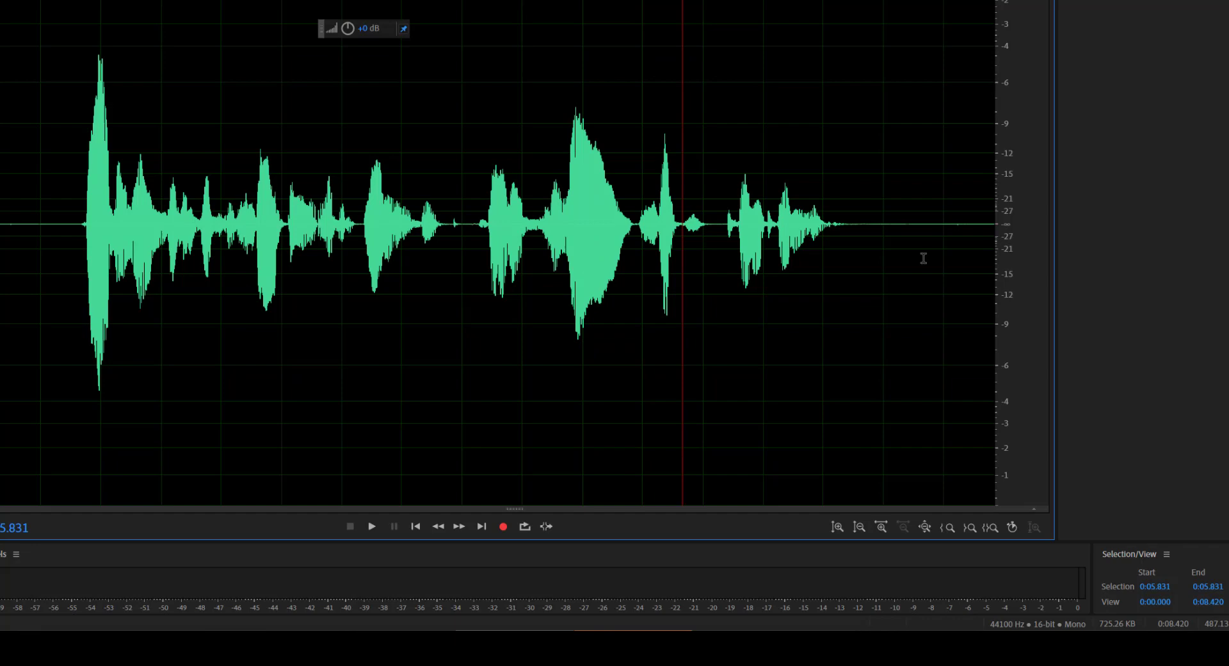
left_click_drag(903, 230, 1021, 216)
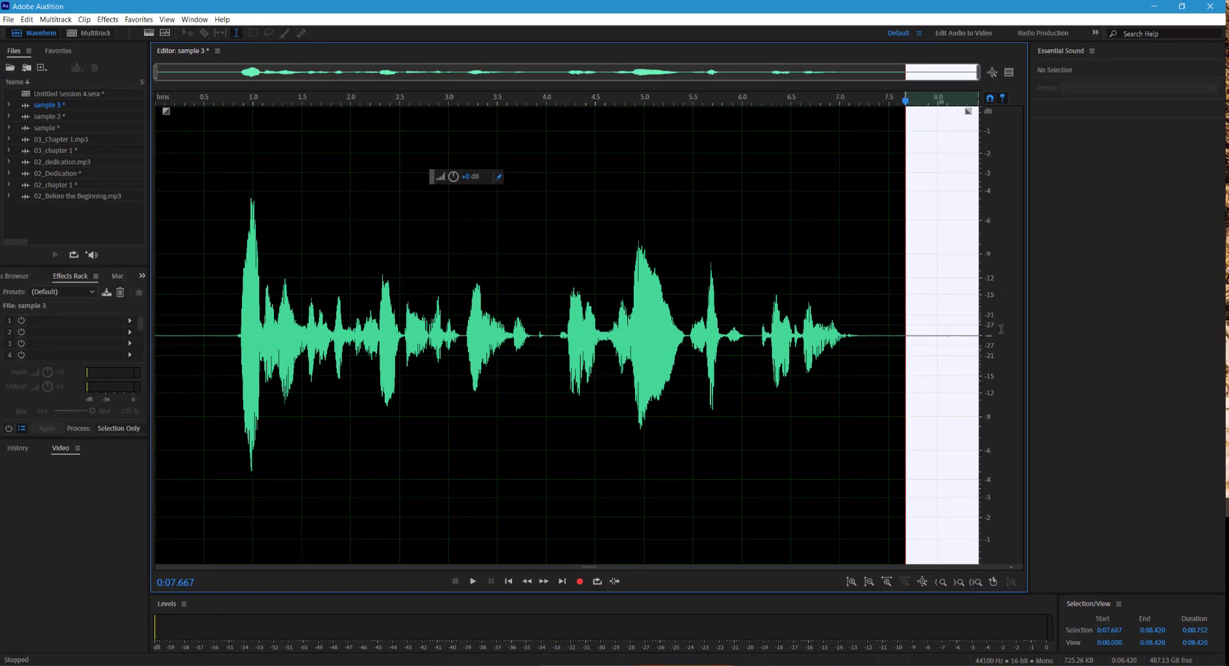
key("Delete")
left_click(507, 484)
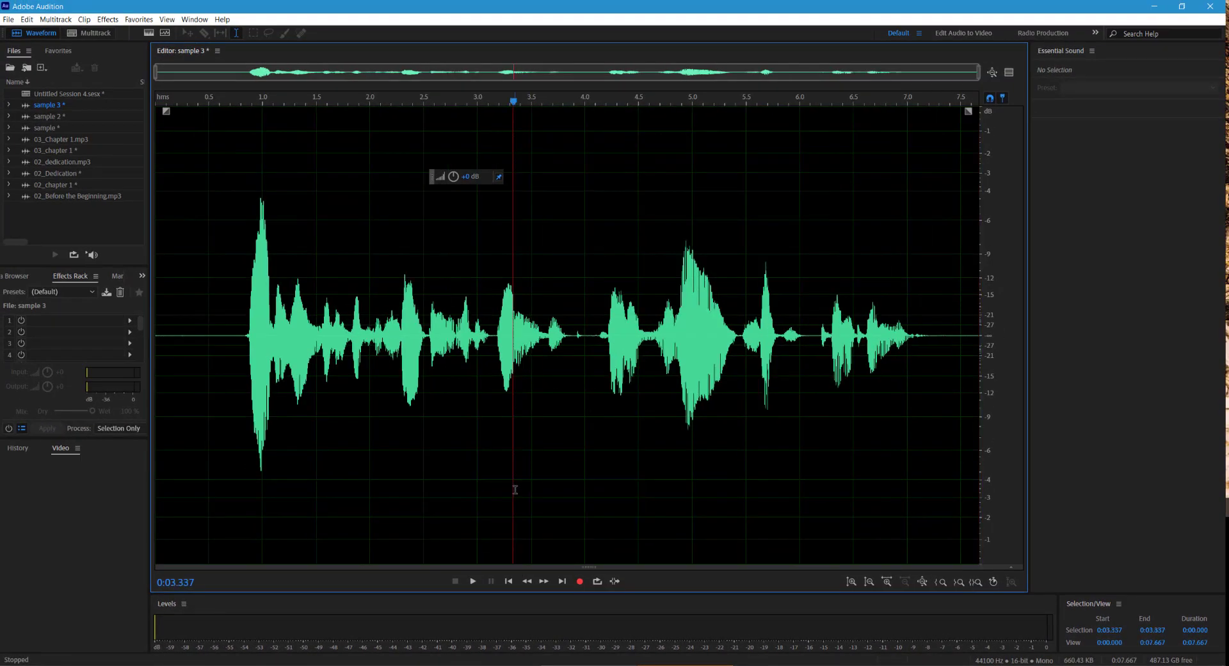
left_click(219, 224)
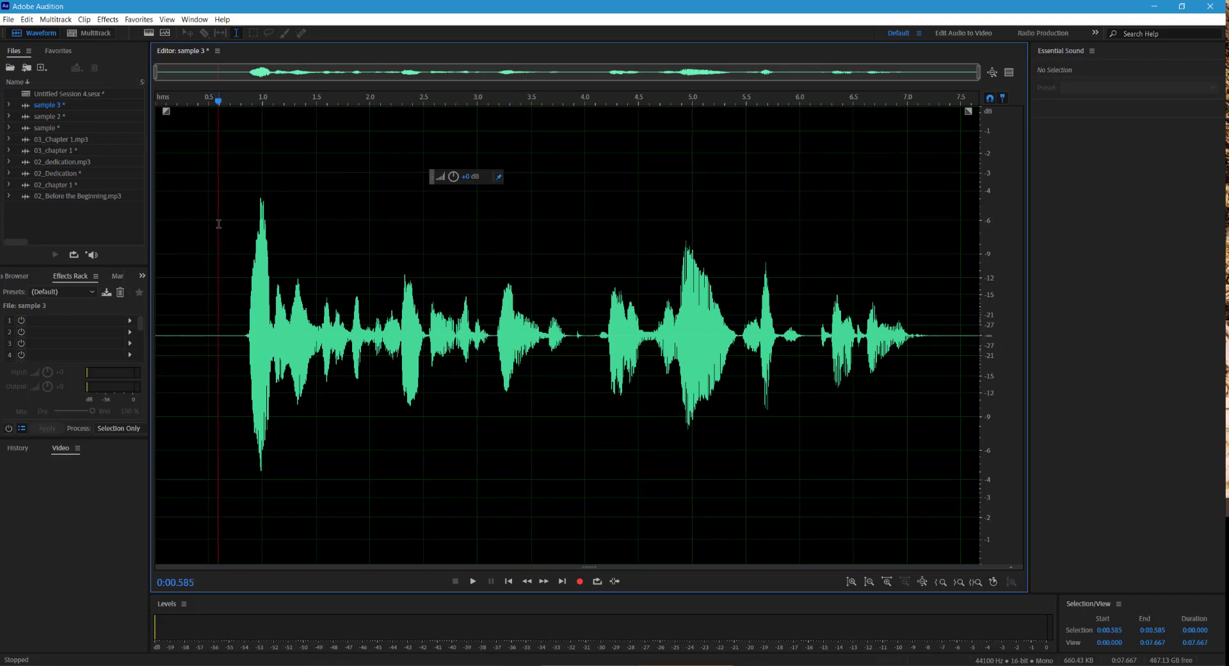
- Create a new multitrack session, Untitled Session 5, at 44100 Hz with default settings
left_click(489, 409)
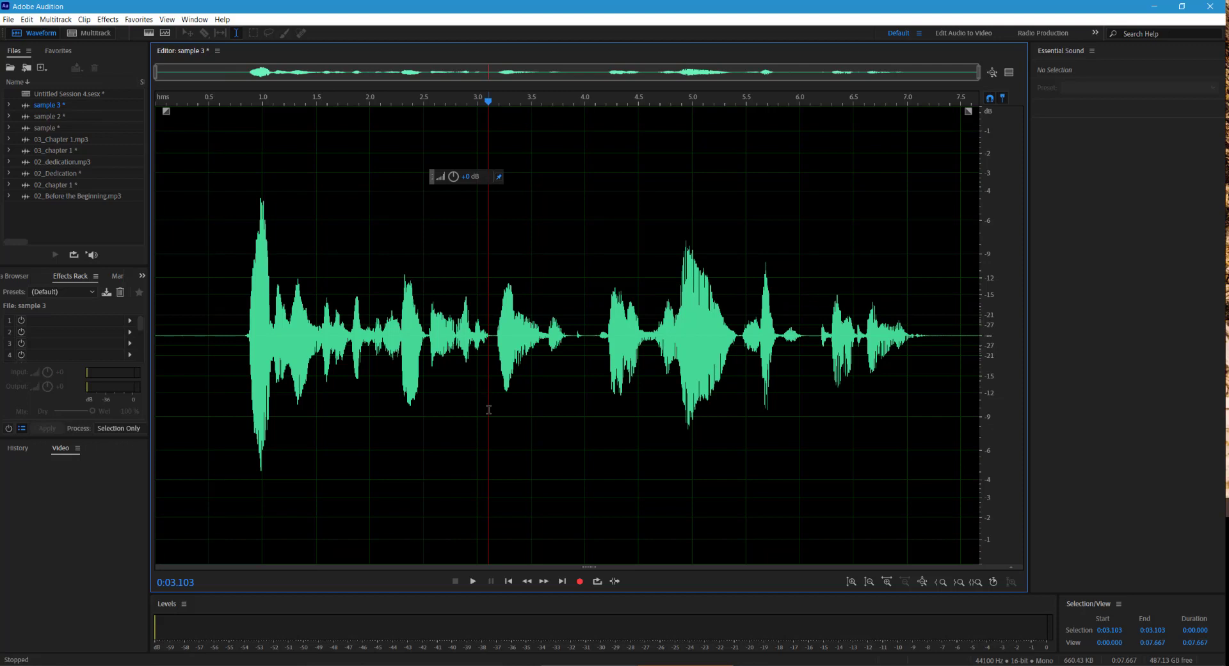
left_click(62, 95)
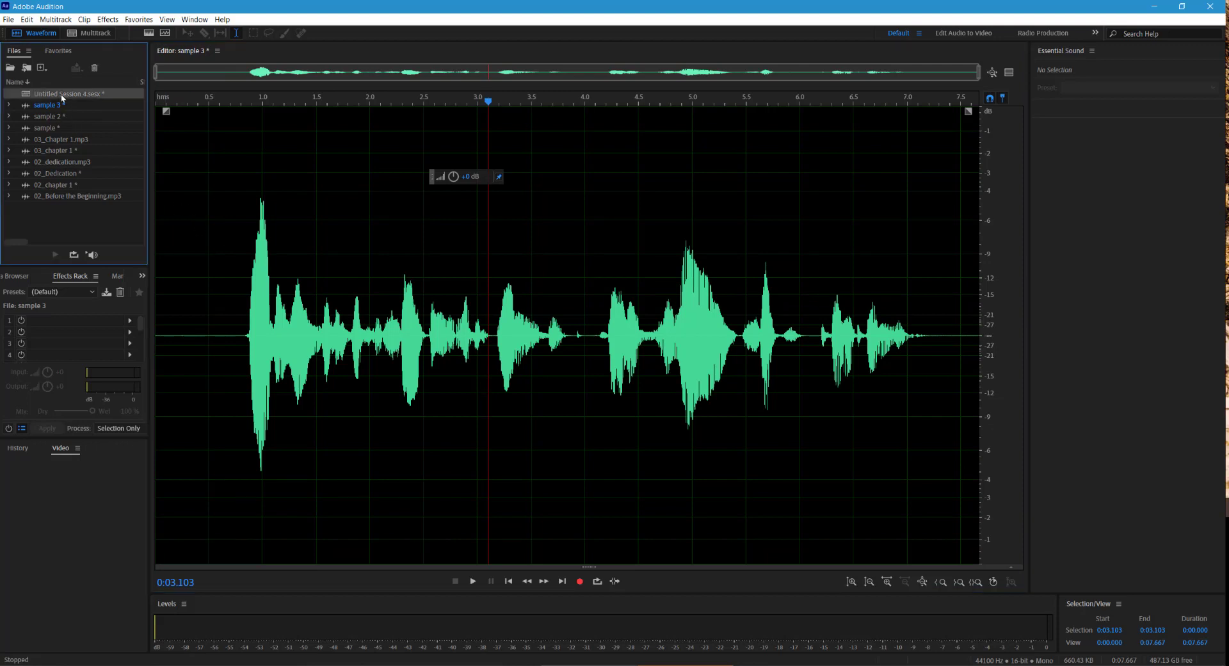
left_click(54, 20)
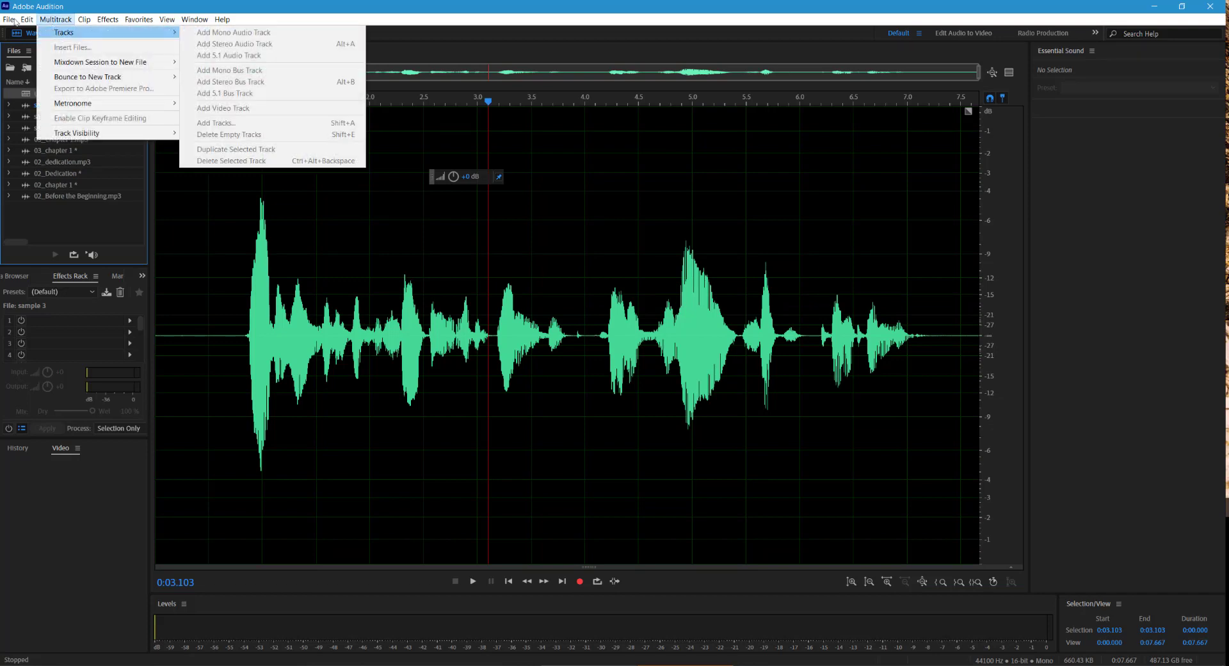
mouse_move(9, 19)
mouse_move(160, 32)
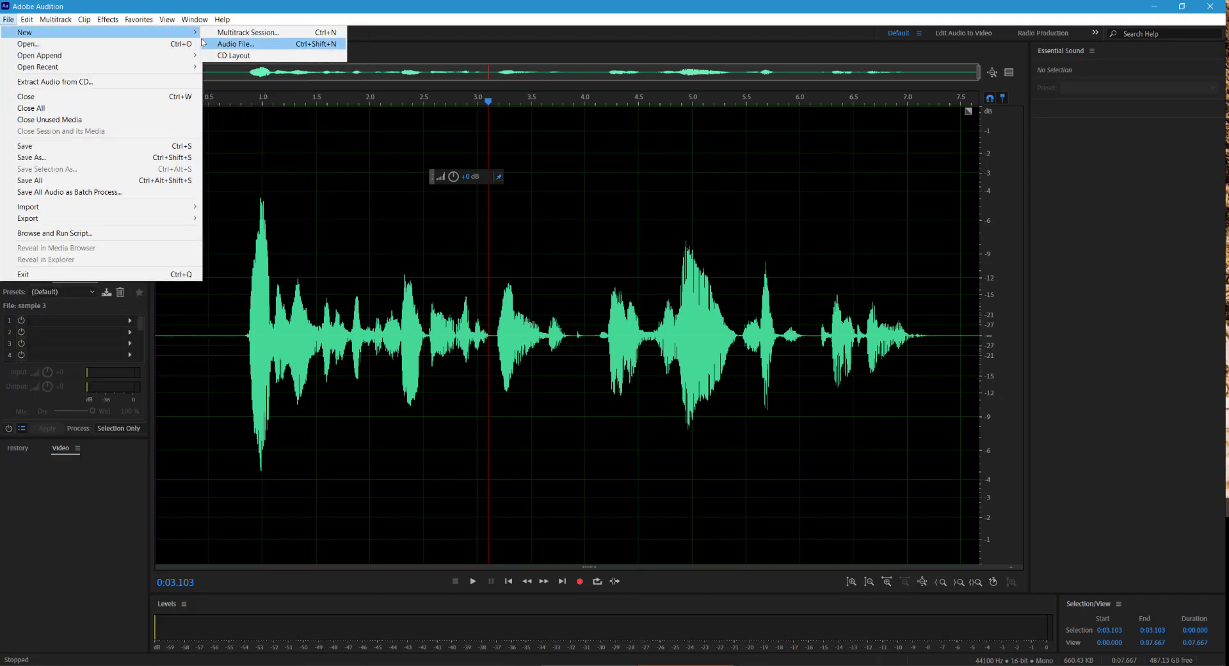
left_click(246, 32)
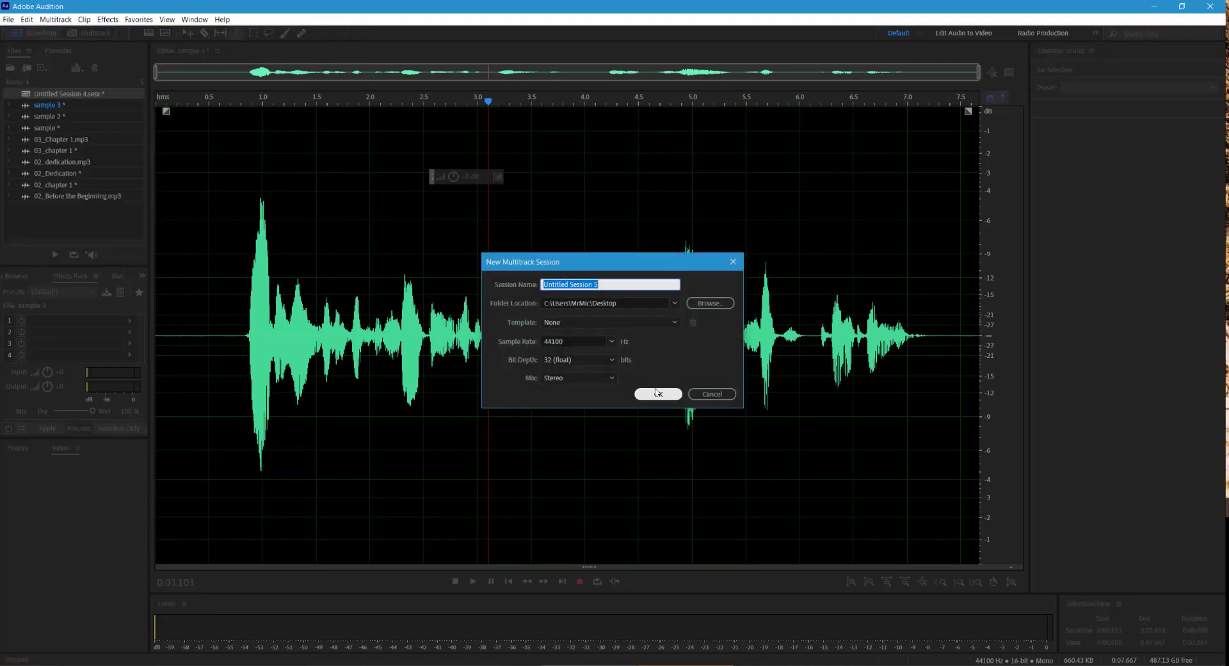
left_click(657, 392)
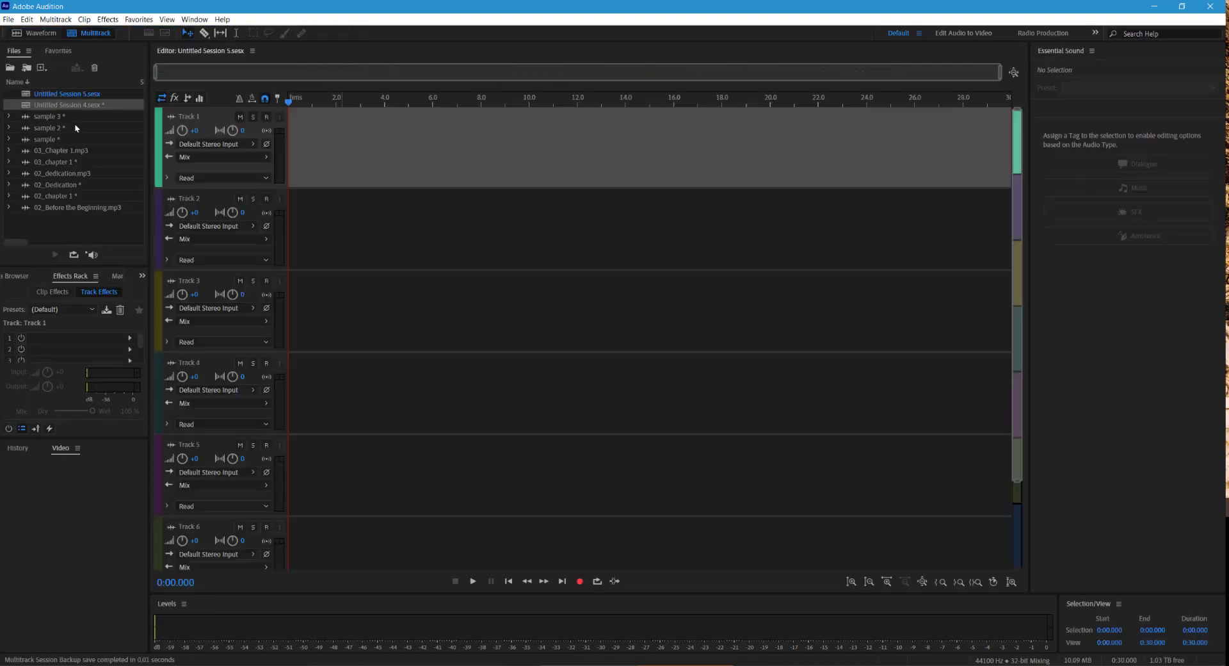
- Select the sample 3 file in the Files panel
left_click(66, 94)
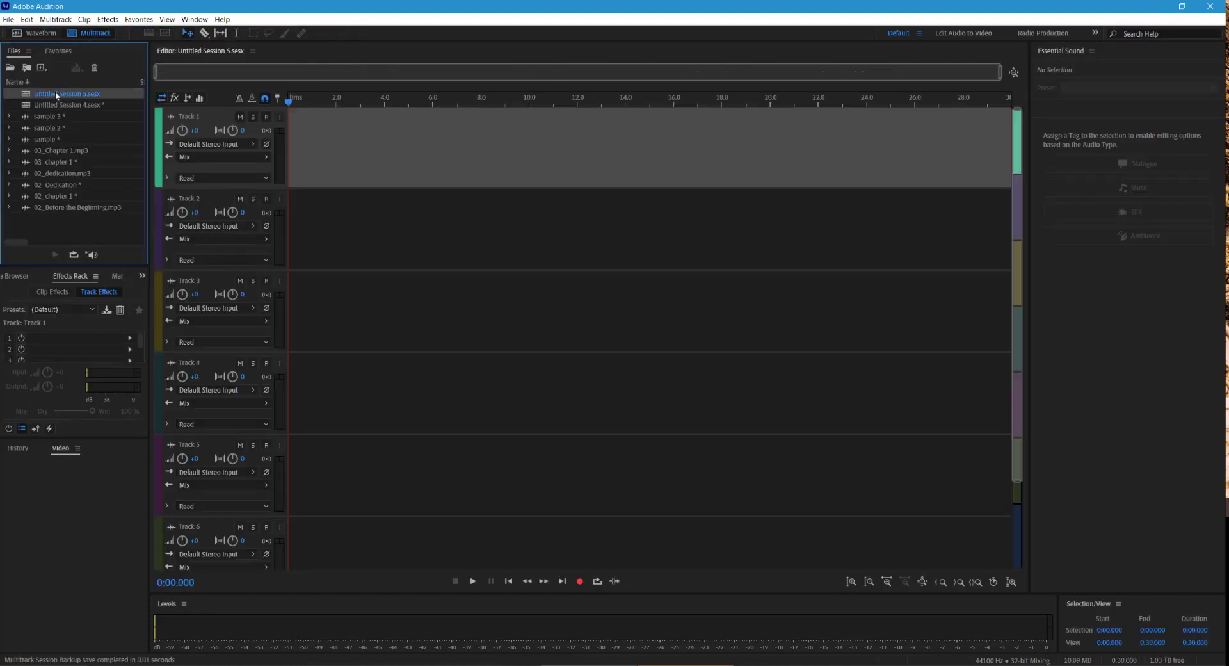
left_click(74, 199)
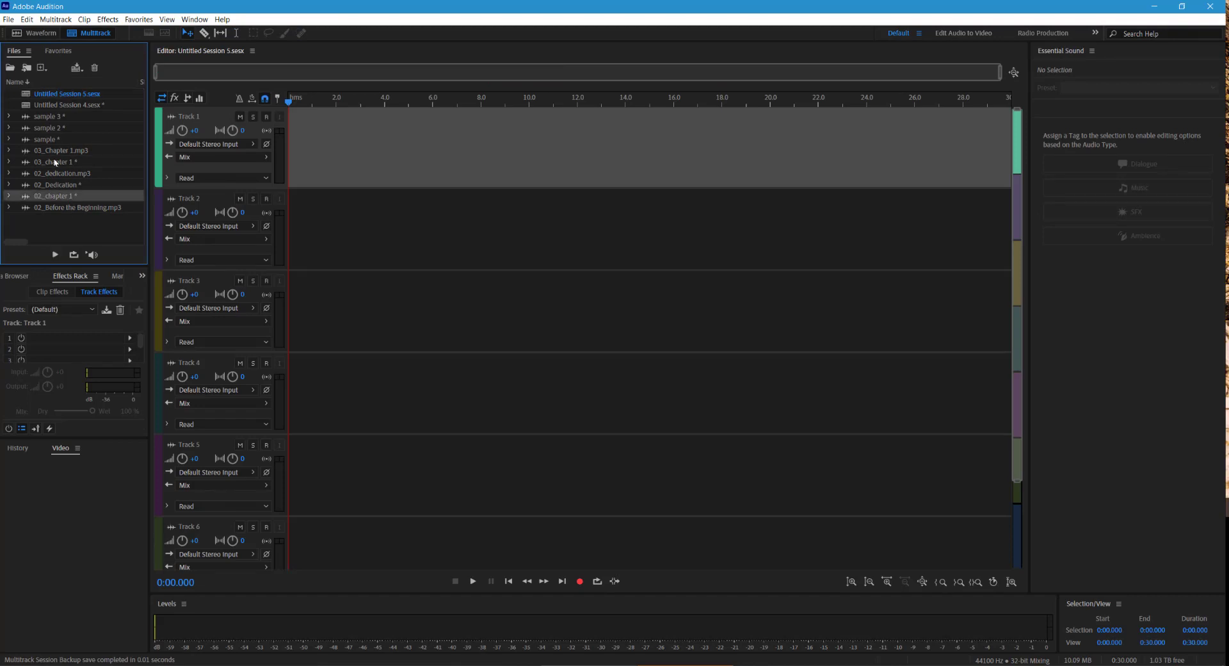
left_click(54, 119)
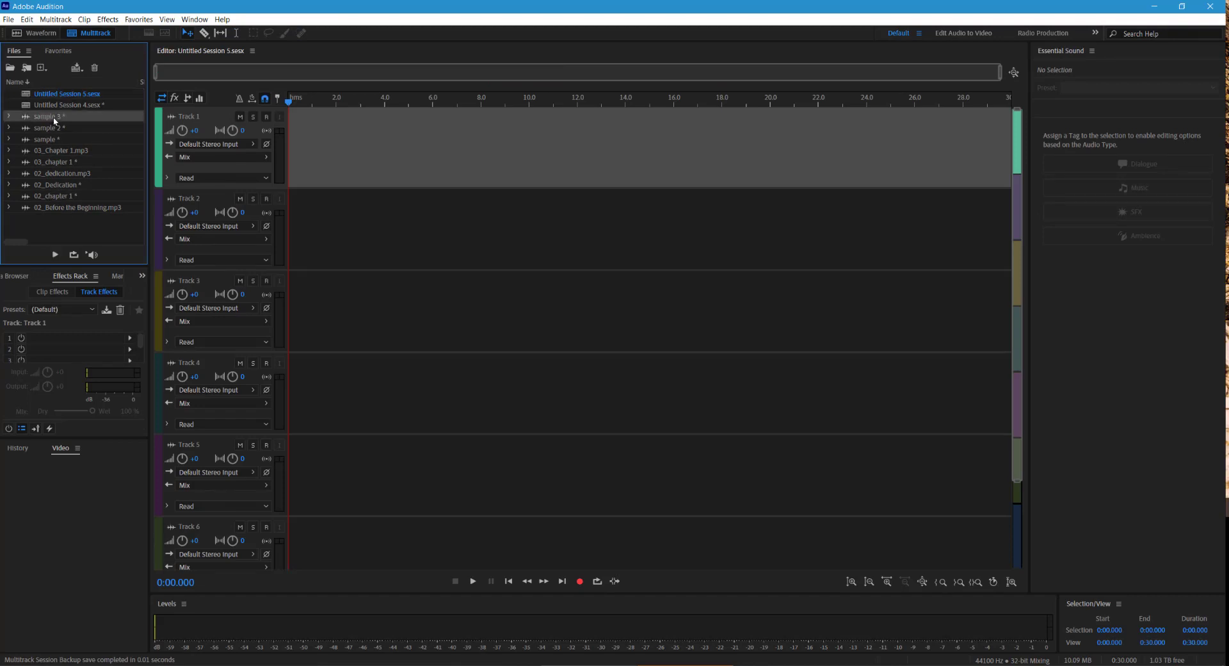
- Drag sample 3 onto Track 1 at 0 s and open the Window menu
left_click_drag(54, 120, 291, 155)
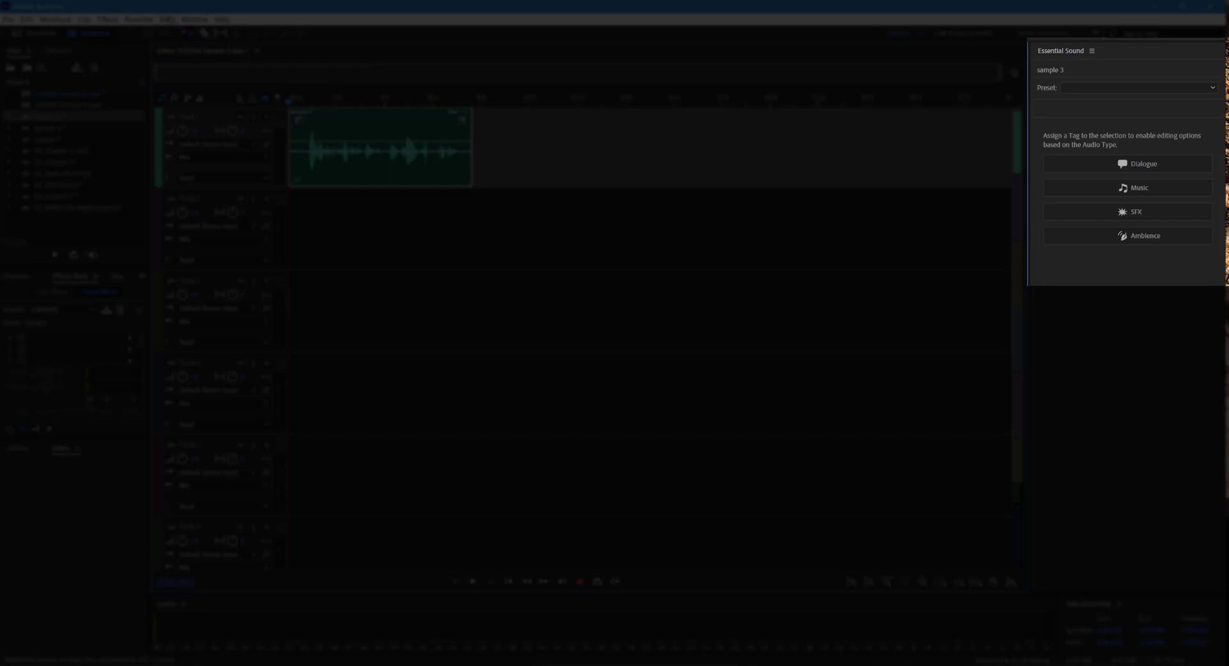
left_click(166, 19)
mouse_move(194, 19)
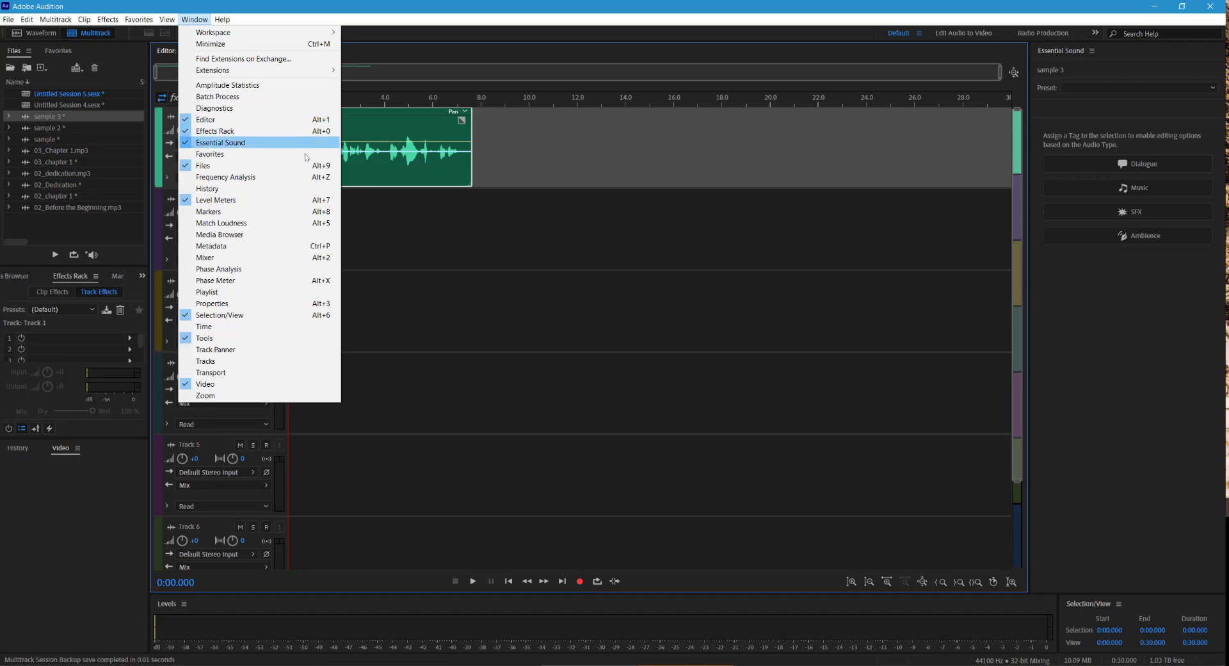
- In Essential Sound, tag the clip as Dialogue and apply the Podcast Voice preset
left_click(189, 149)
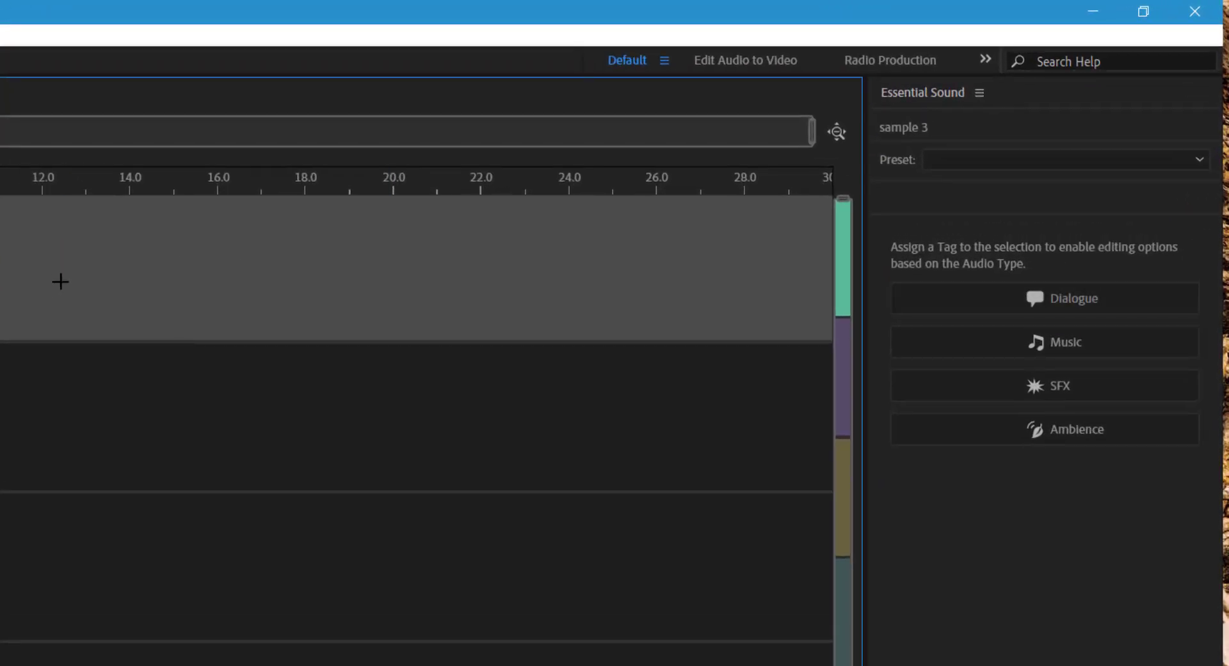
left_click(1053, 302)
left_click(989, 203)
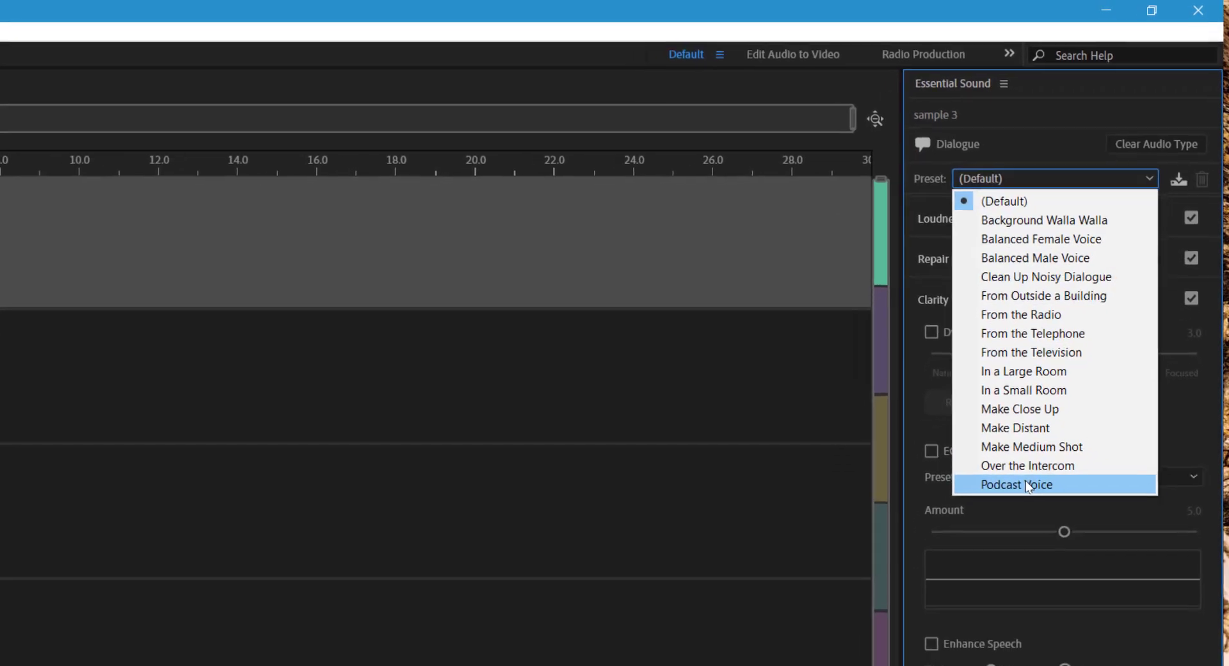
left_click(1008, 524)
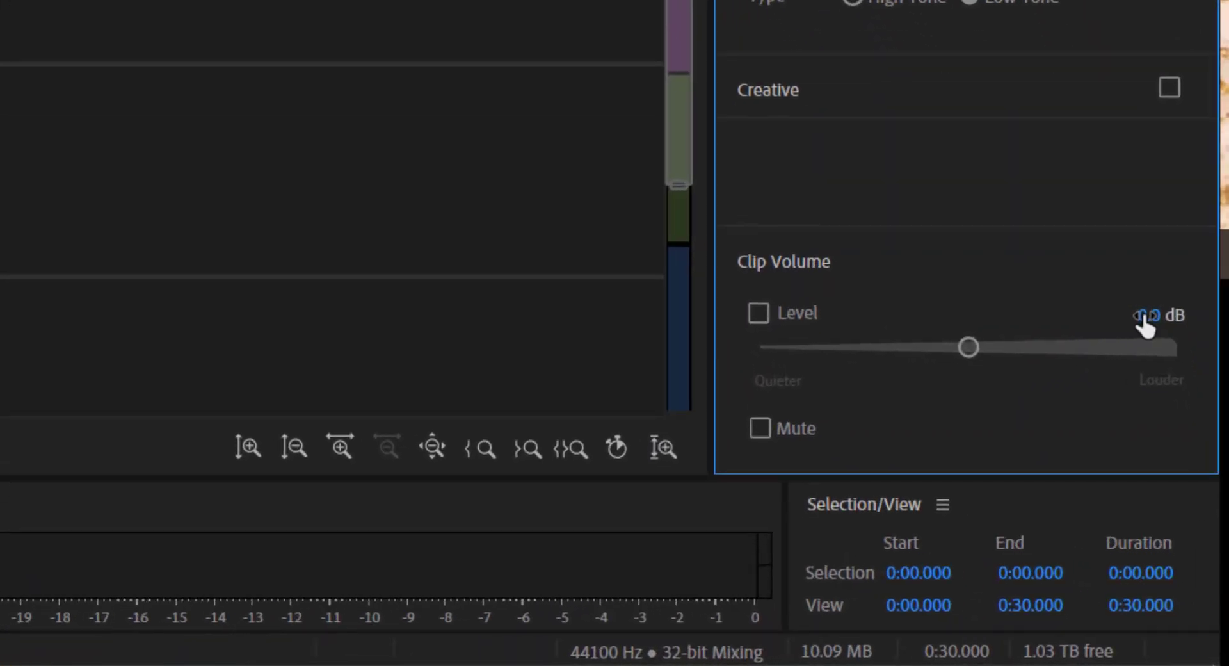
- Set the clip volume level to 2.5 dB and play the session back
left_click(1148, 314)
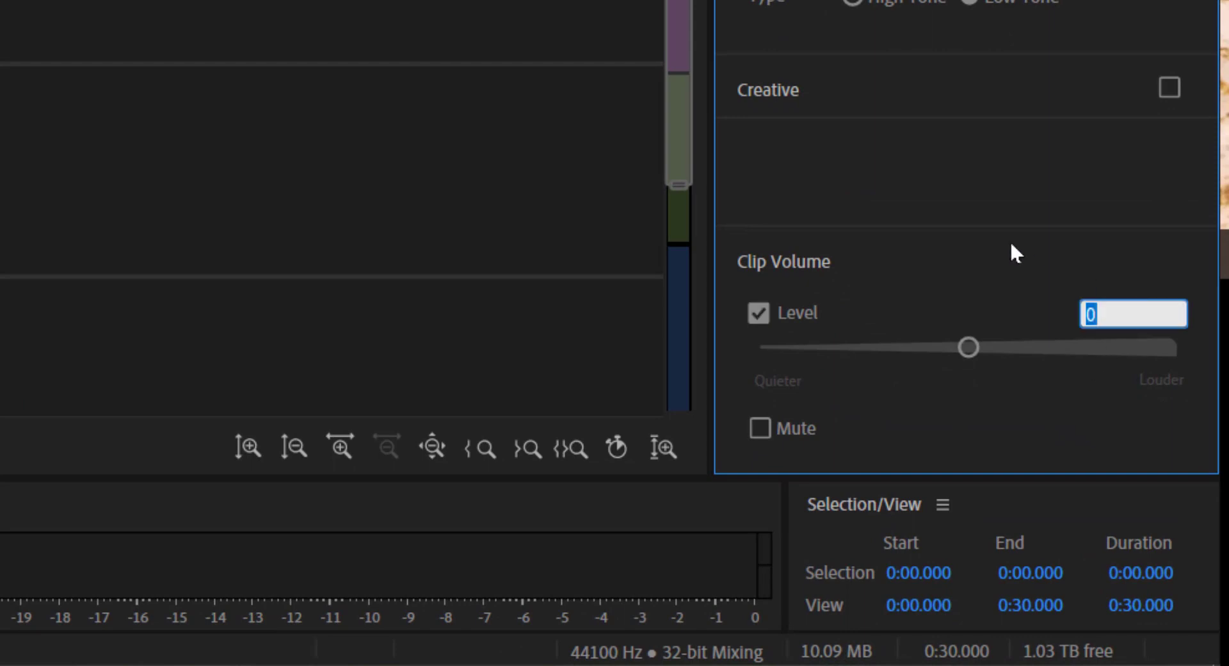
type("2.5")
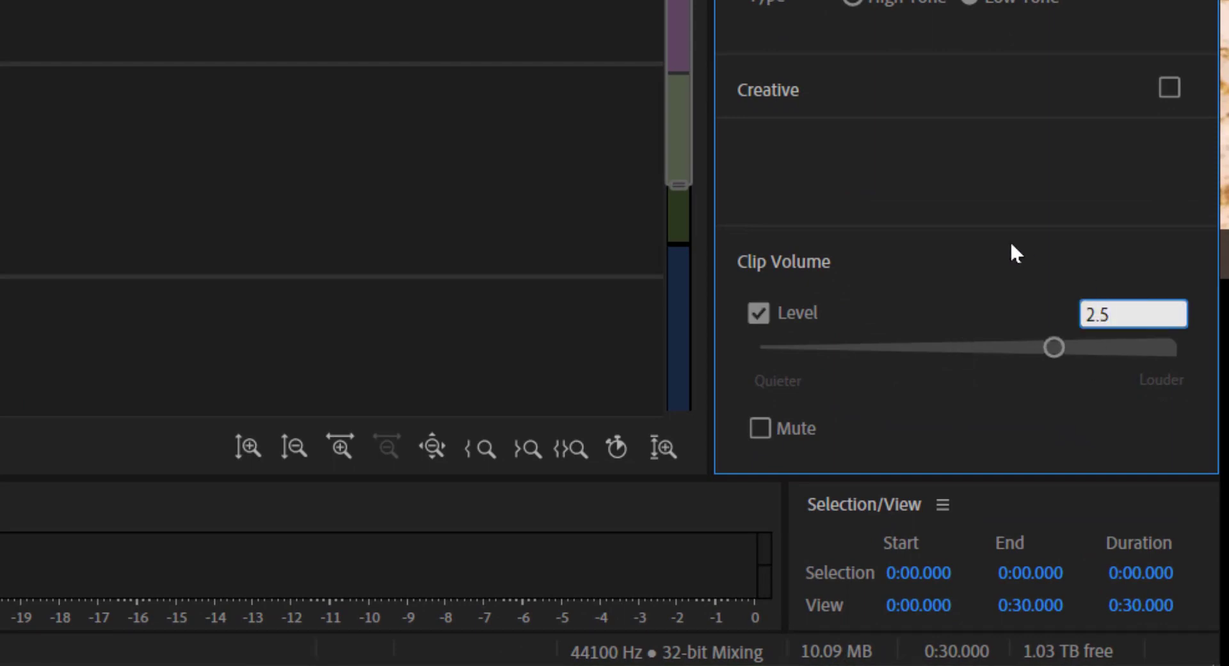
key("Return")
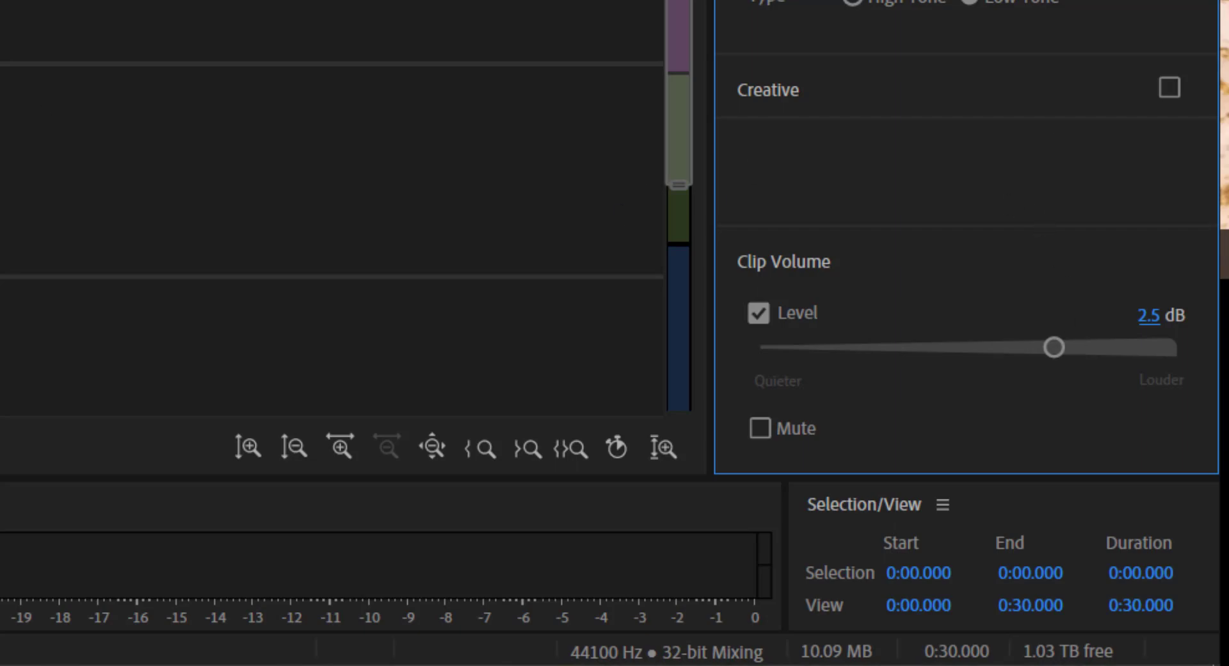
key("space")
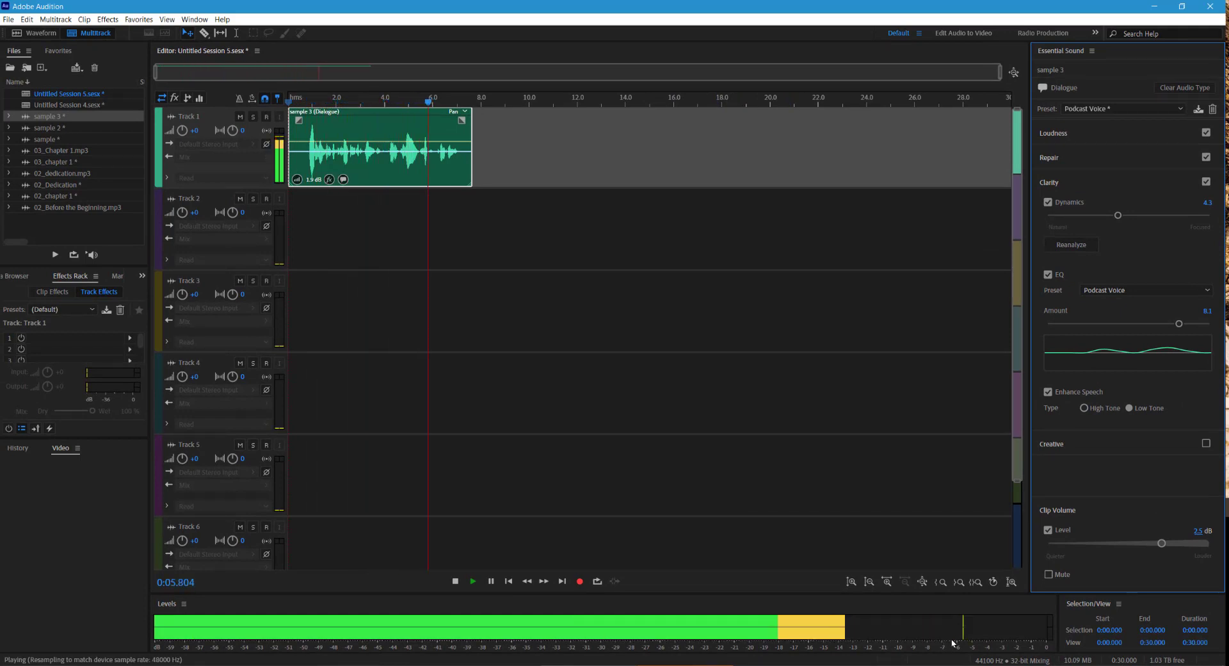
key("space")
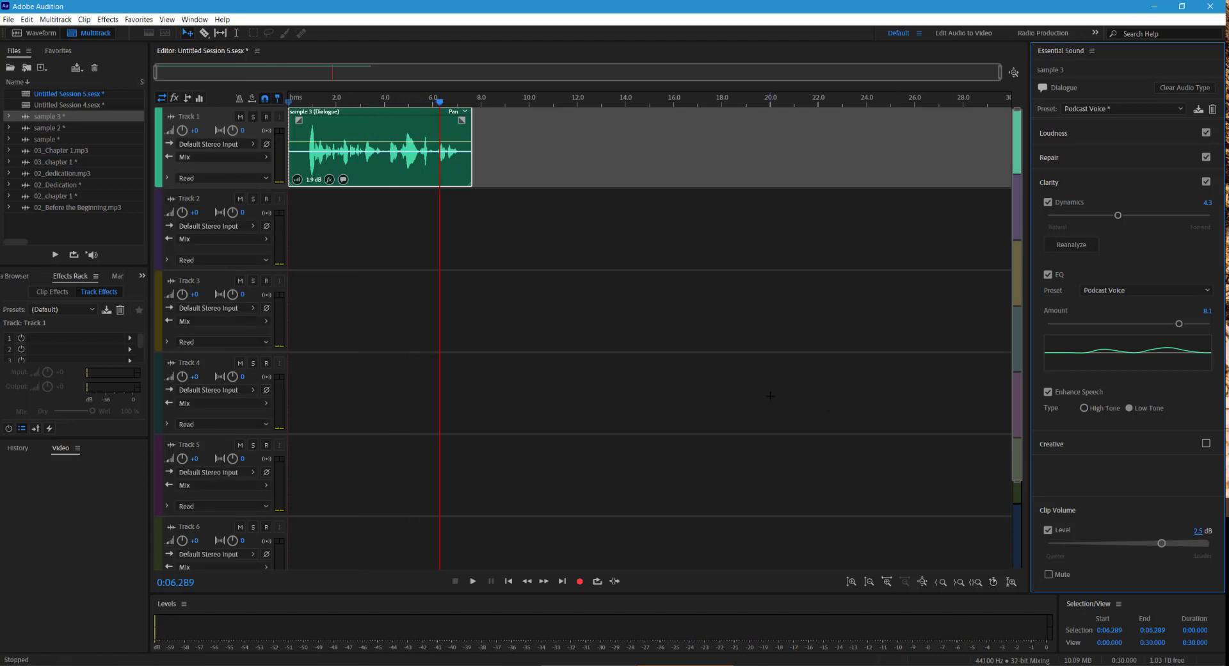
left_click(305, 101)
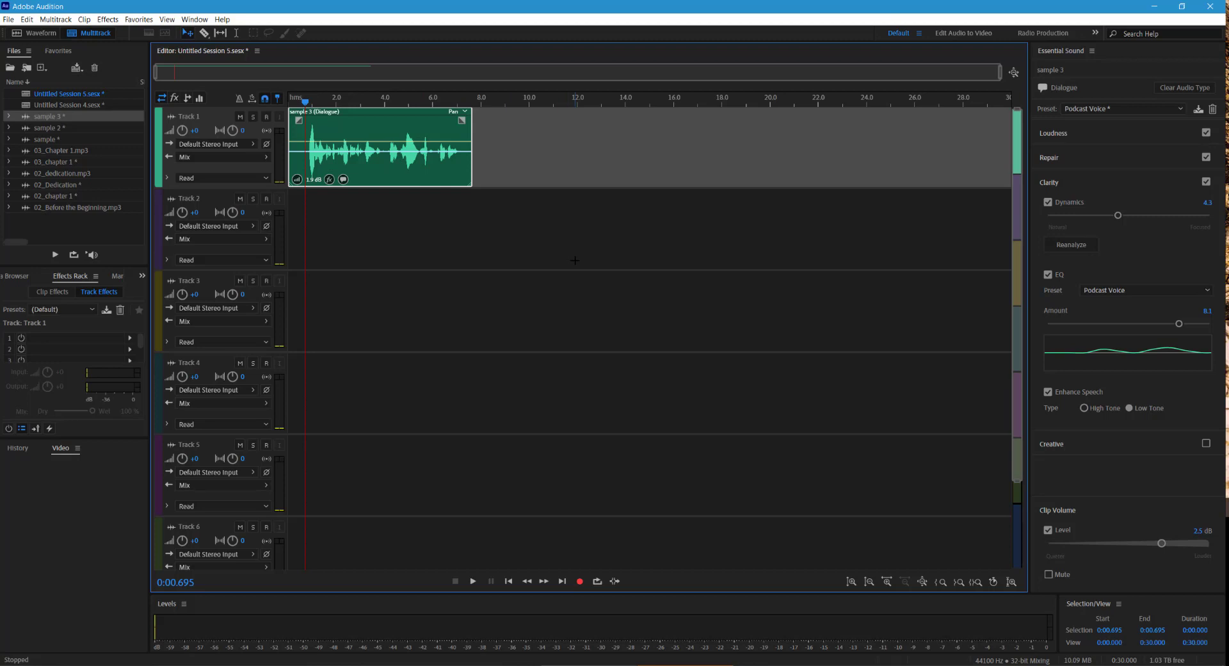
key("space")
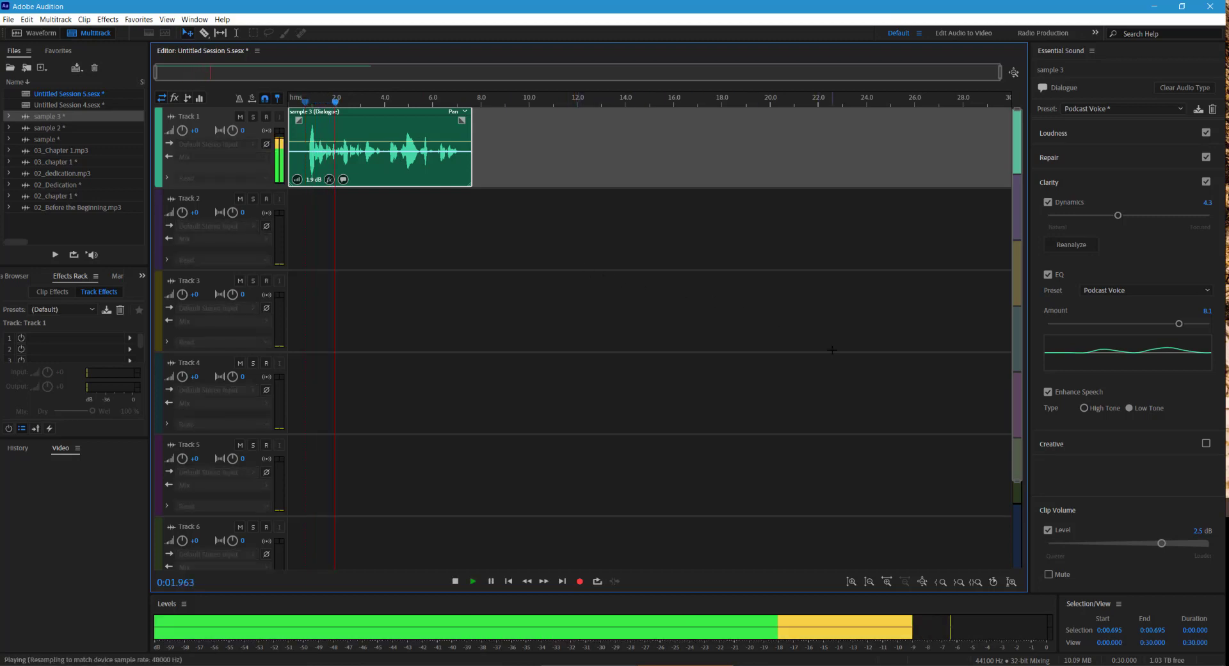
key("space")
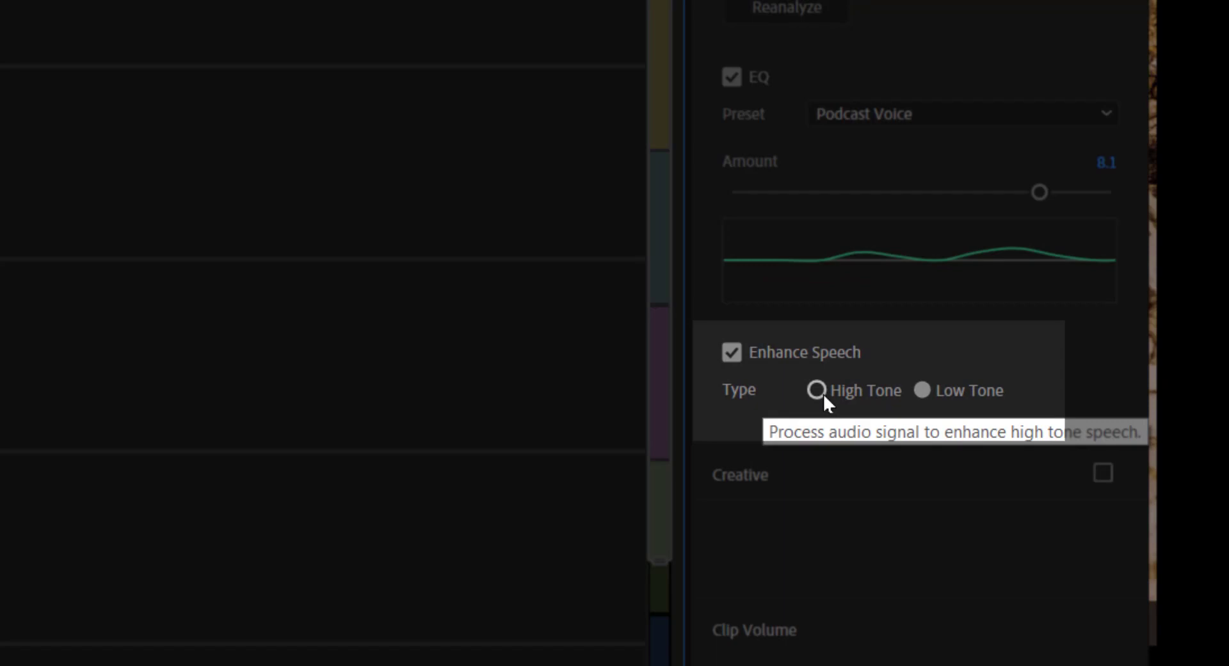
left_click(817, 390)
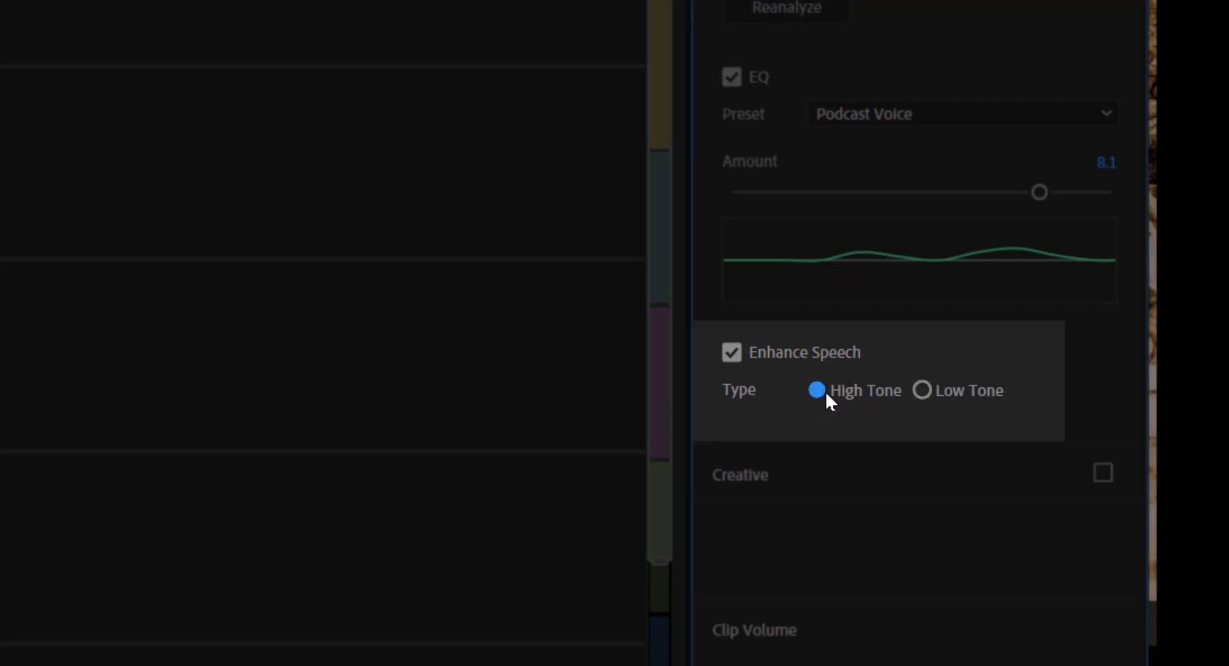
left_click(922, 392)
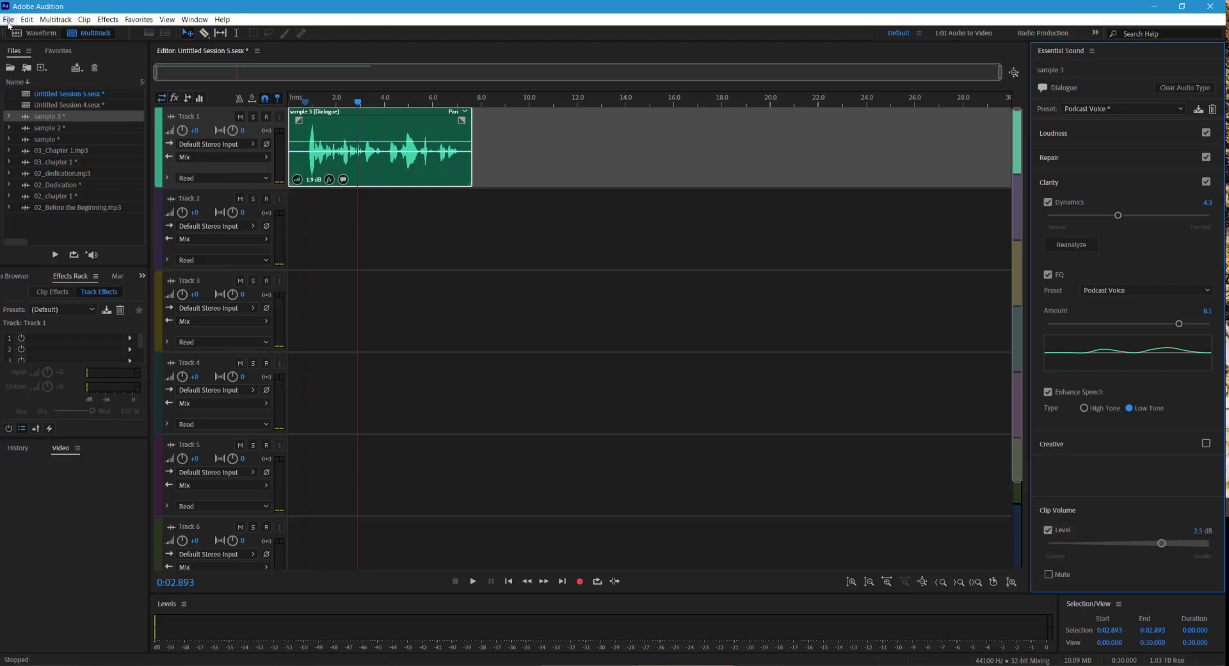
- Start a multitrack mixdown export of the entire Untitled Session 5
left_click(393, 144)
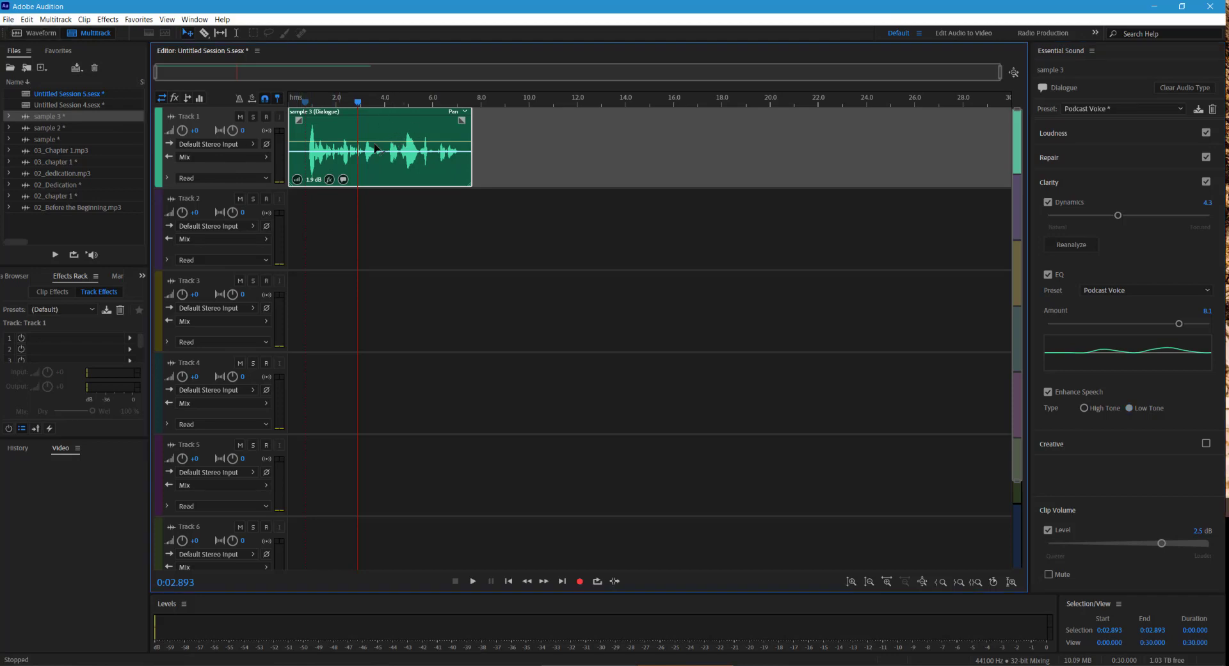
left_click(72, 95)
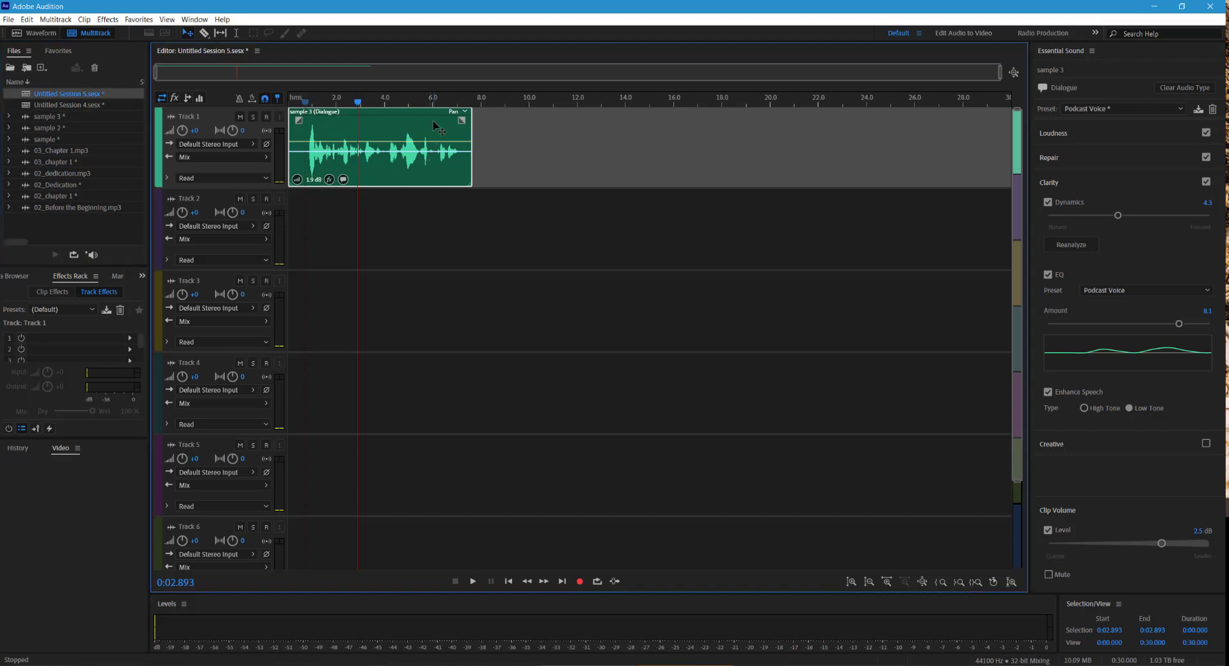
left_click(9, 19)
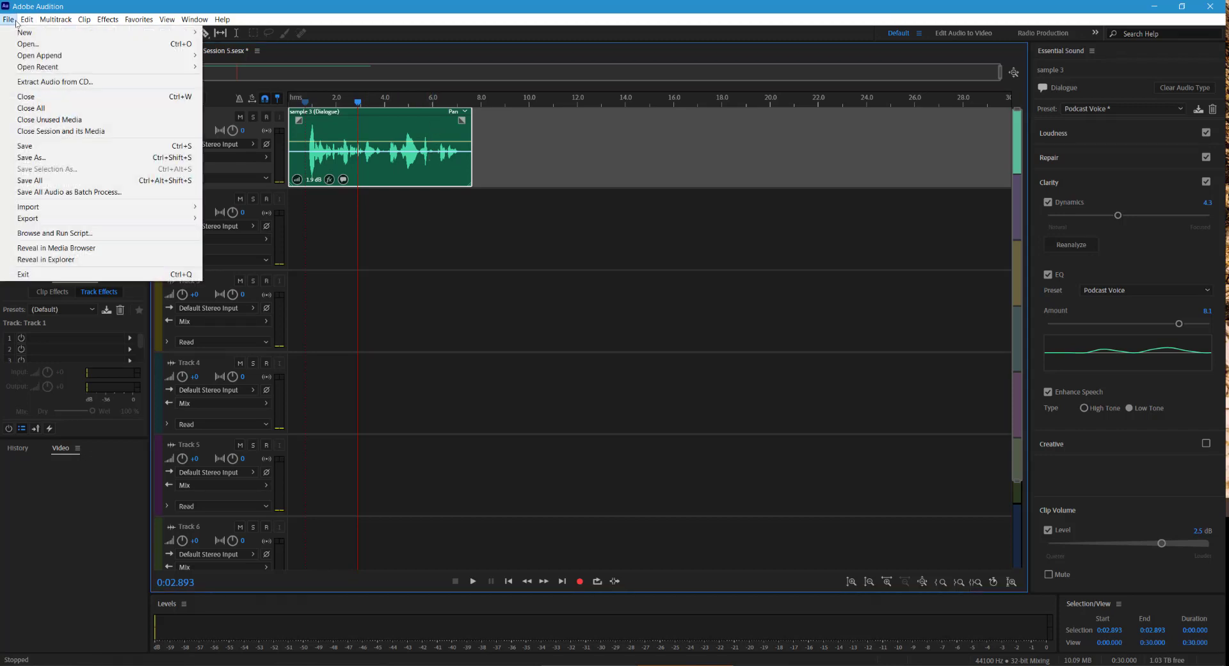
mouse_move(184, 218)
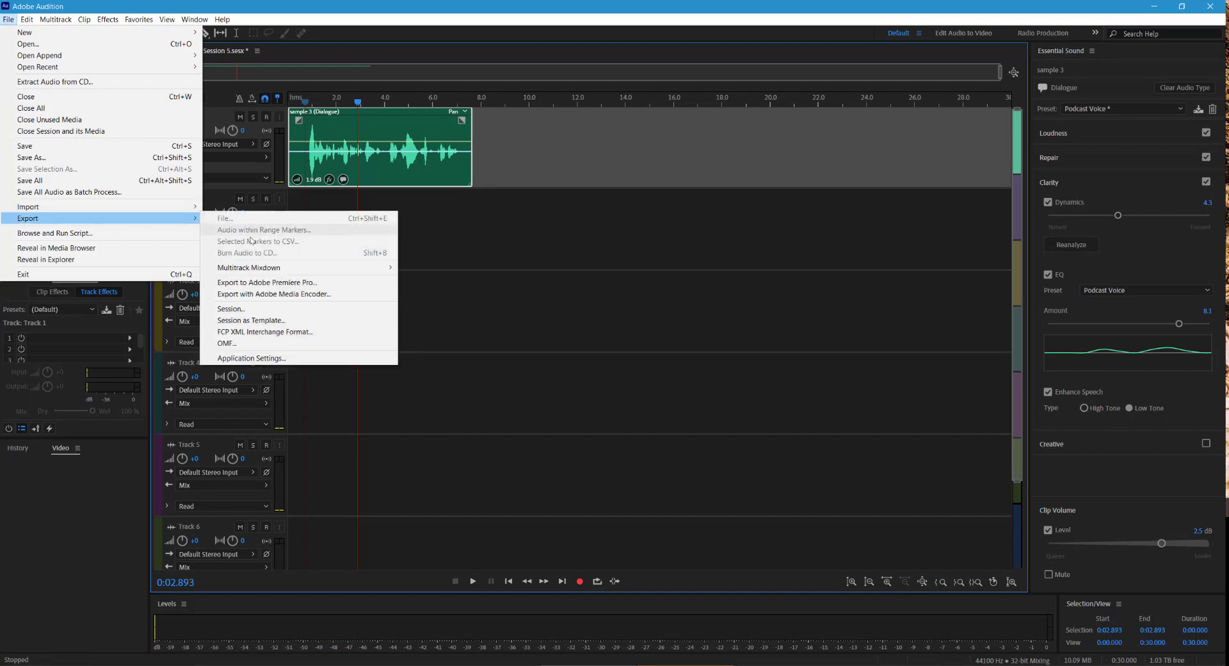
mouse_move(384, 269)
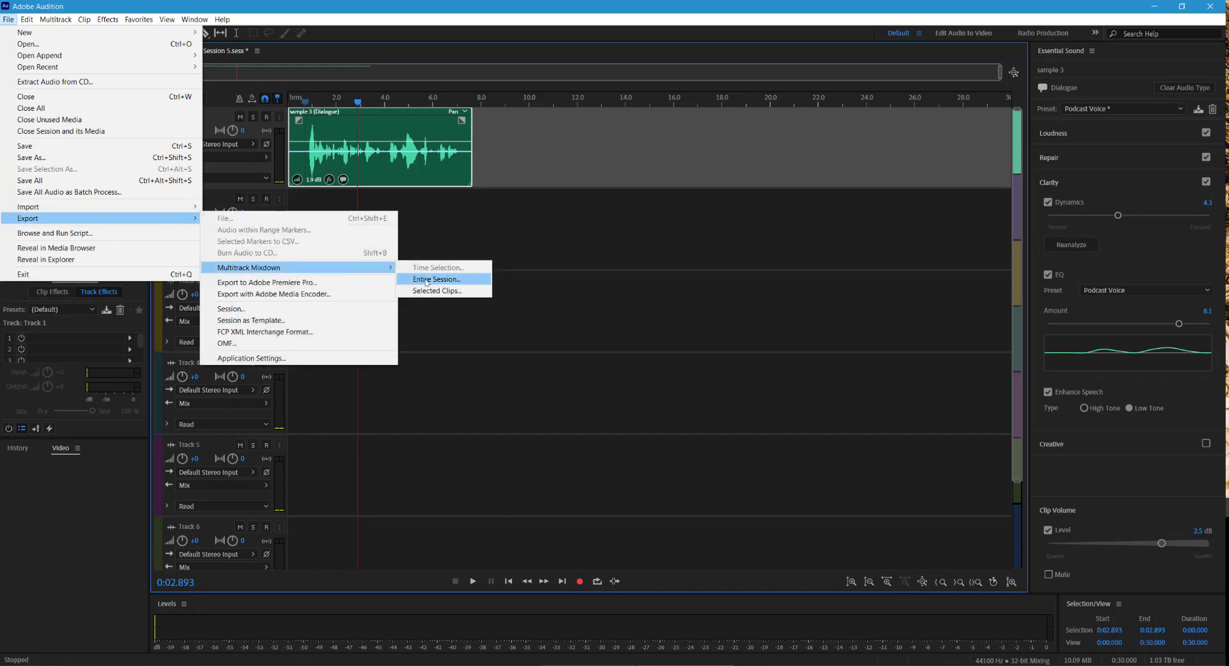
left_click(426, 281)
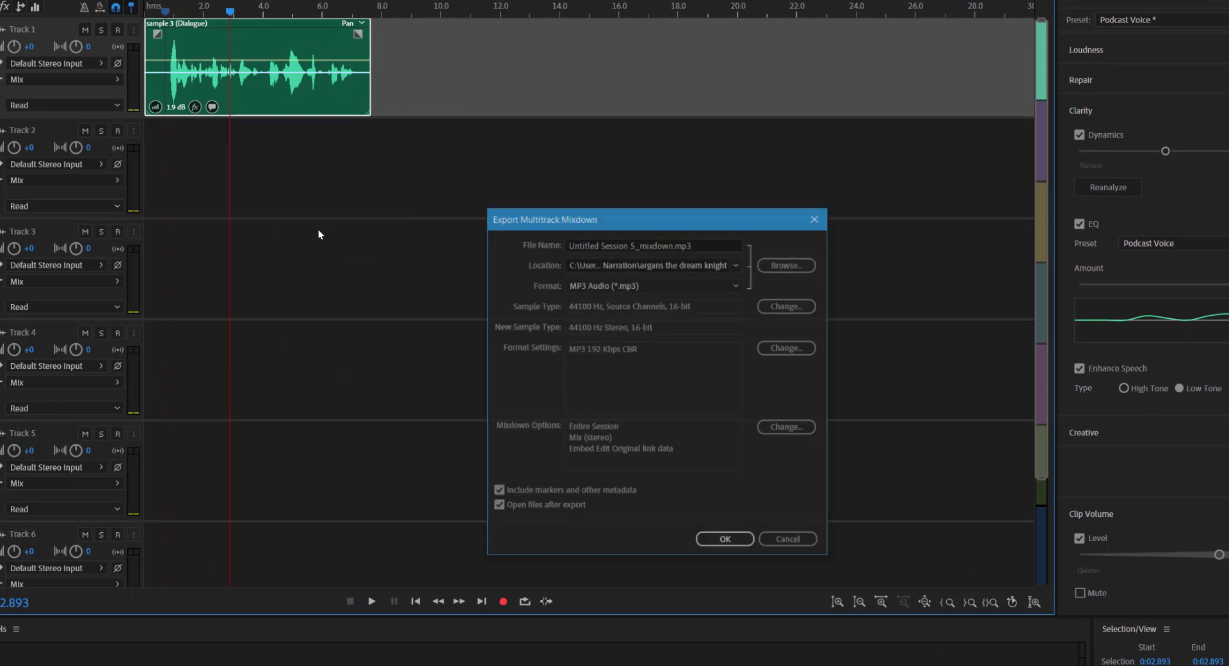
- Move the export window aside and set the file name to '08_chapter 3'
left_click_drag(578, 218, 436, 170)
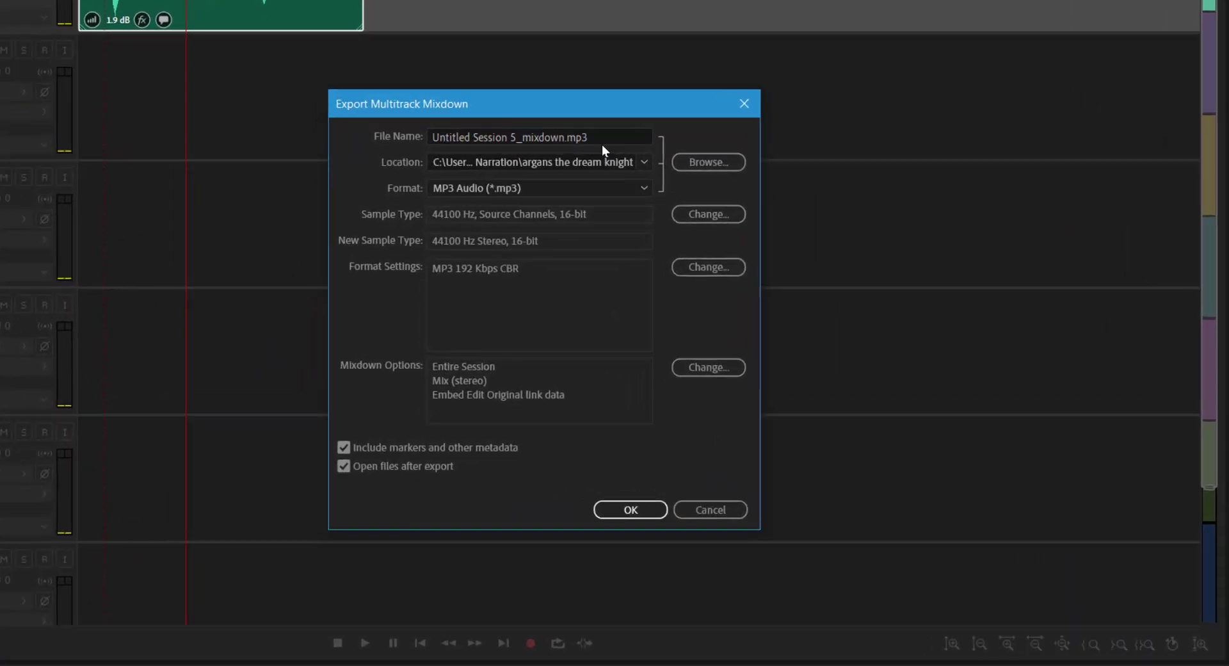
left_click(596, 137)
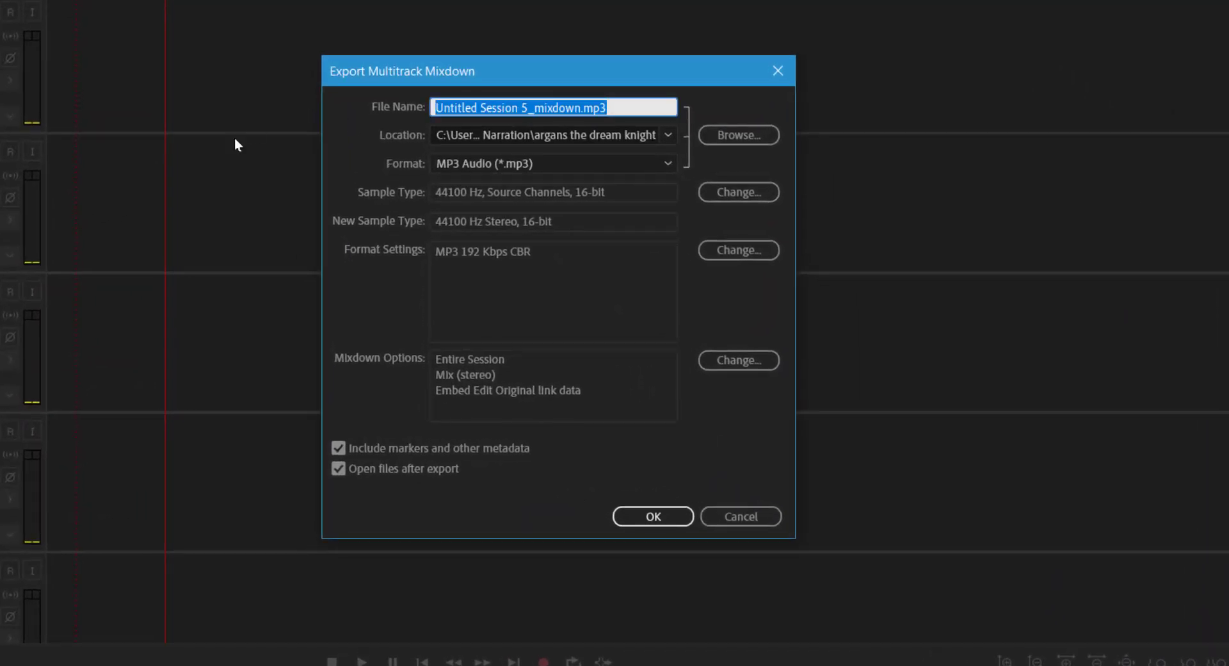
type("0")
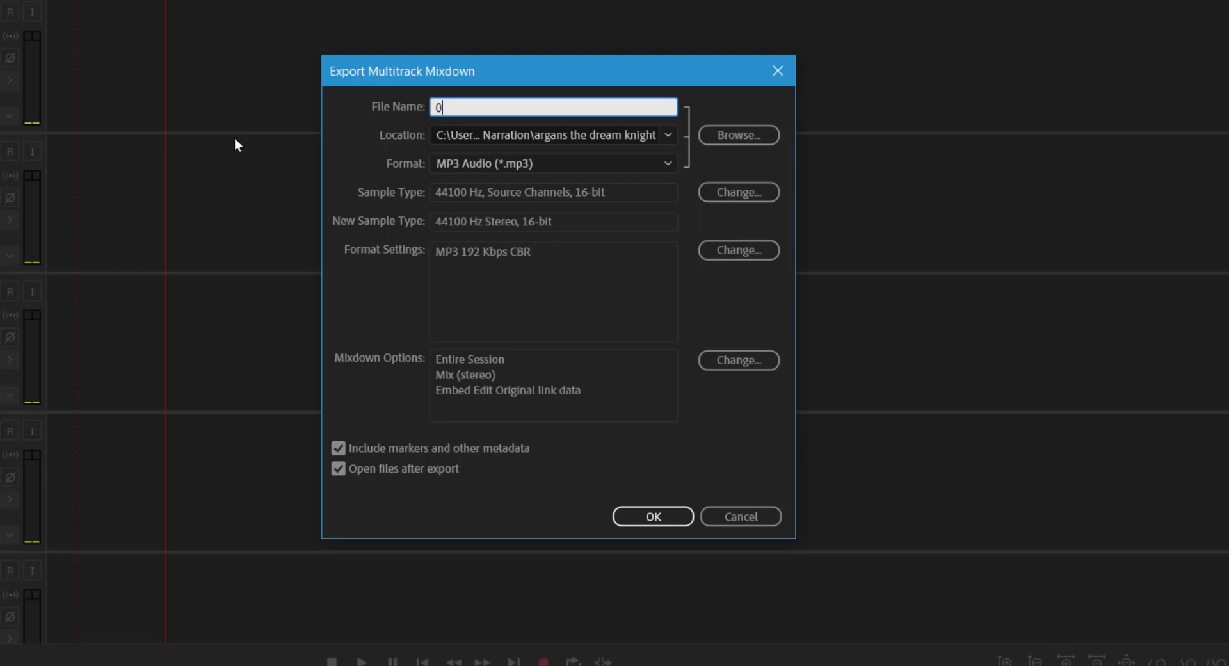
type("8_chapter 3")
- Apply the Audible preset in the sample type conversion settings
left_click(713, 190)
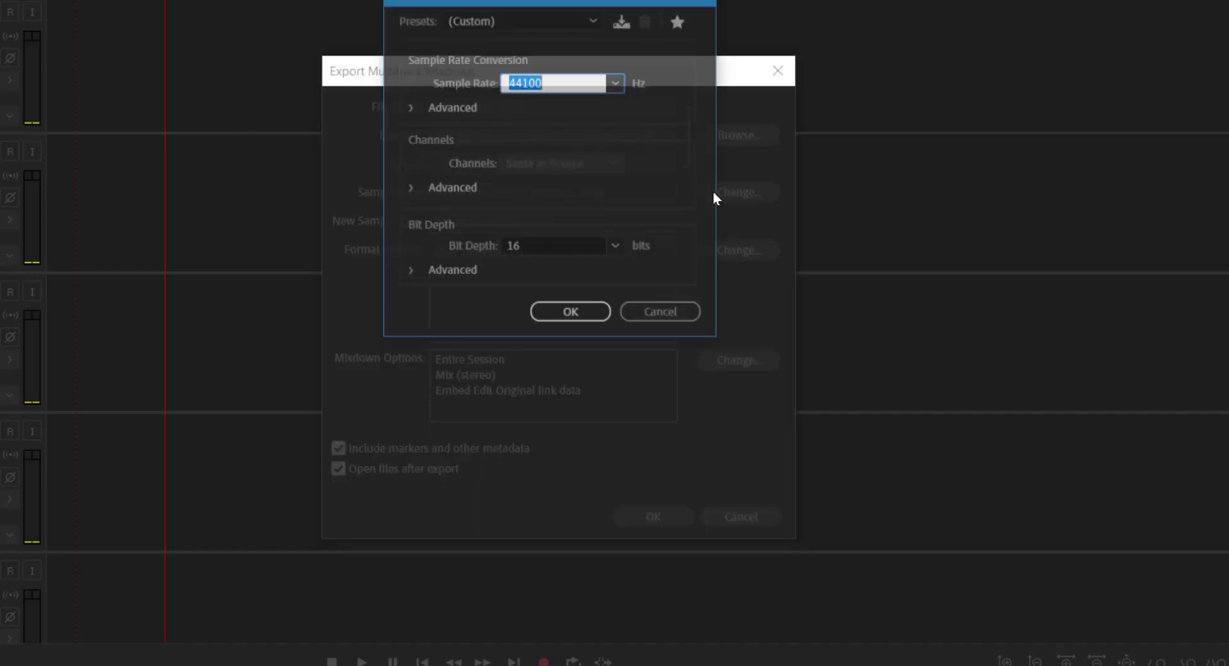
left_click(589, 20)
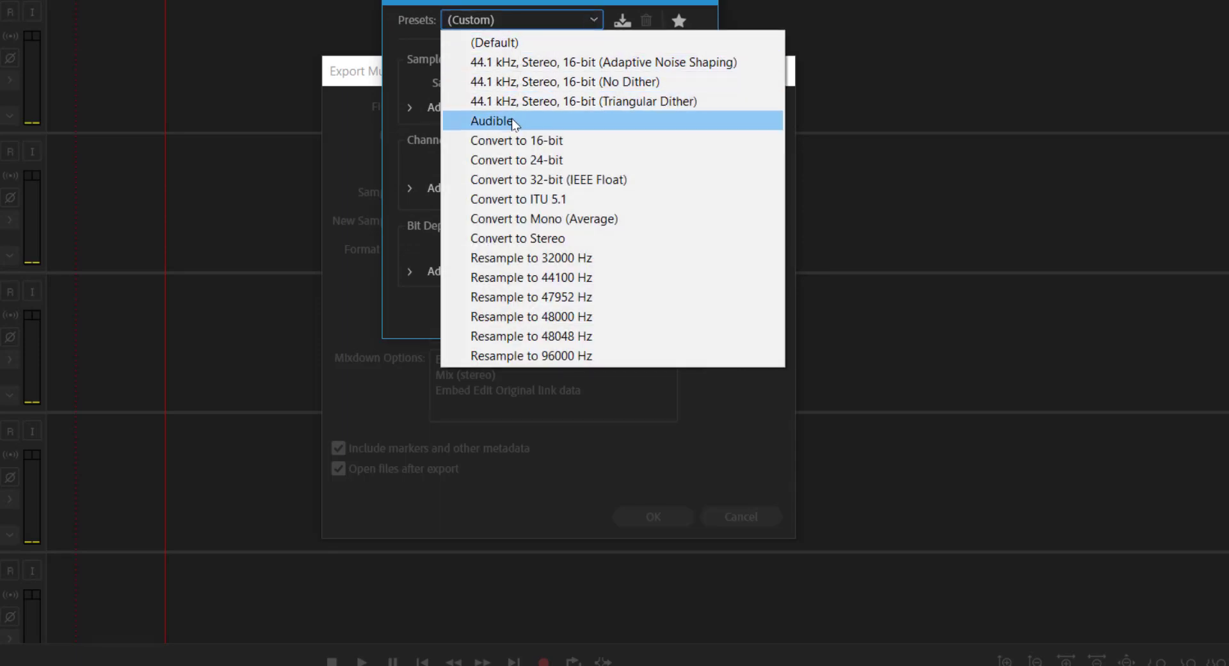
left_click(521, 121)
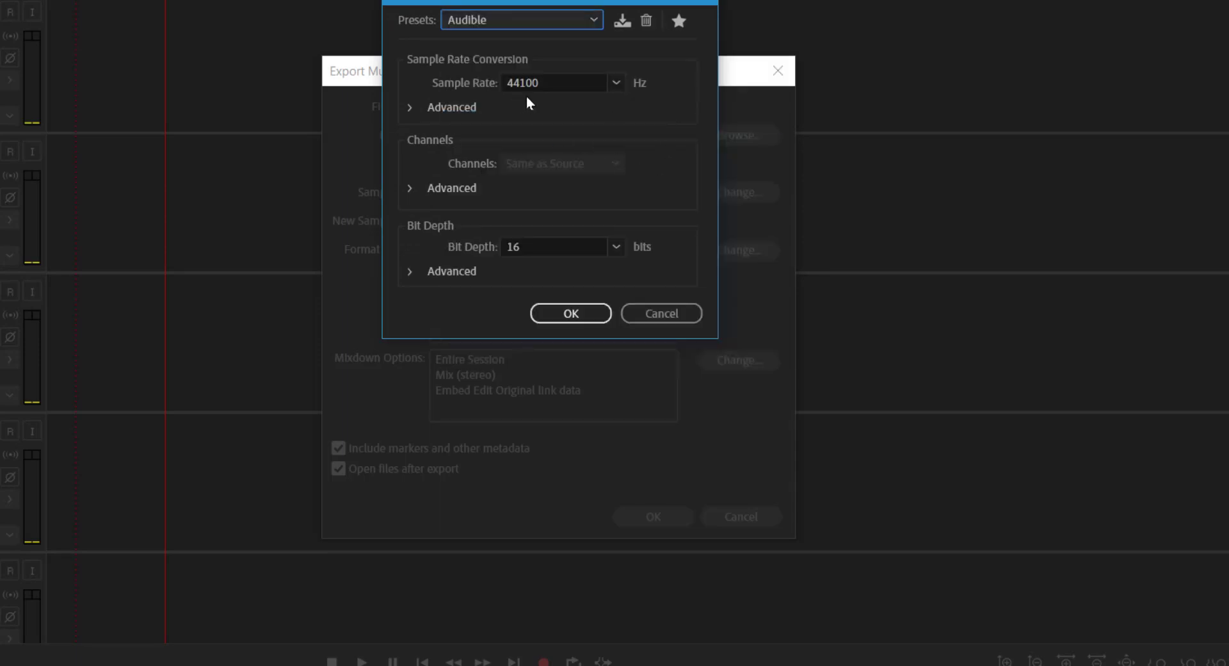
left_click(571, 314)
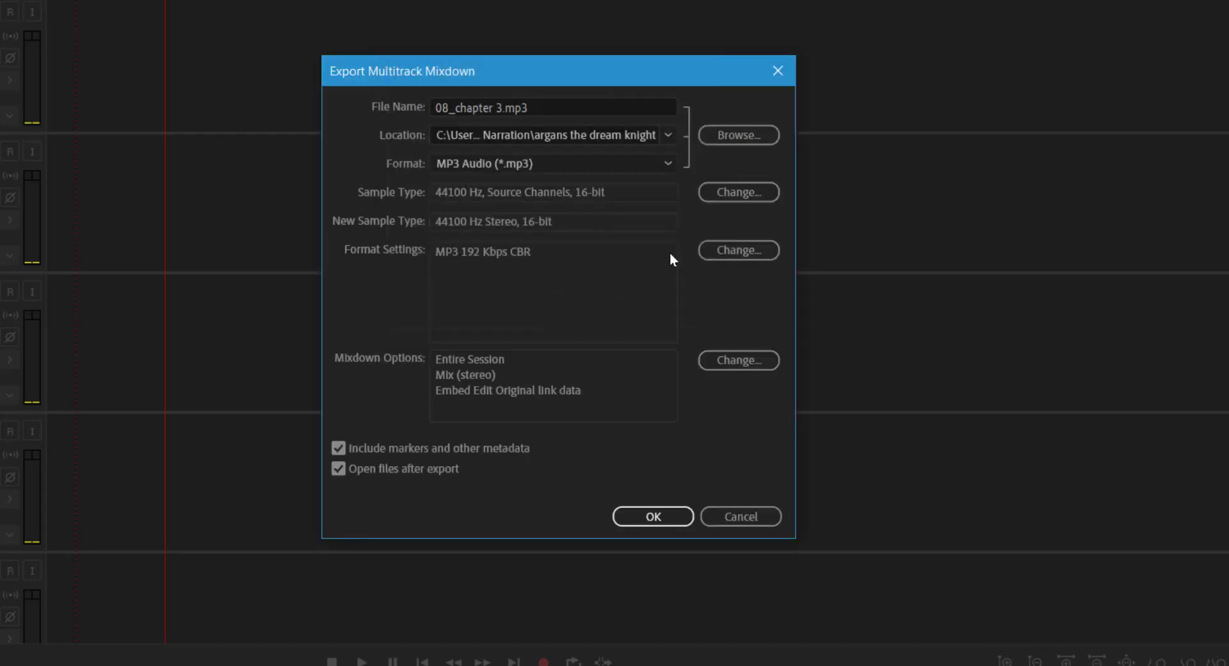
- Keep the MP3 format bitrate at 192 Kbps and confirm the format settings
left_click(712, 250)
left_click(567, 288)
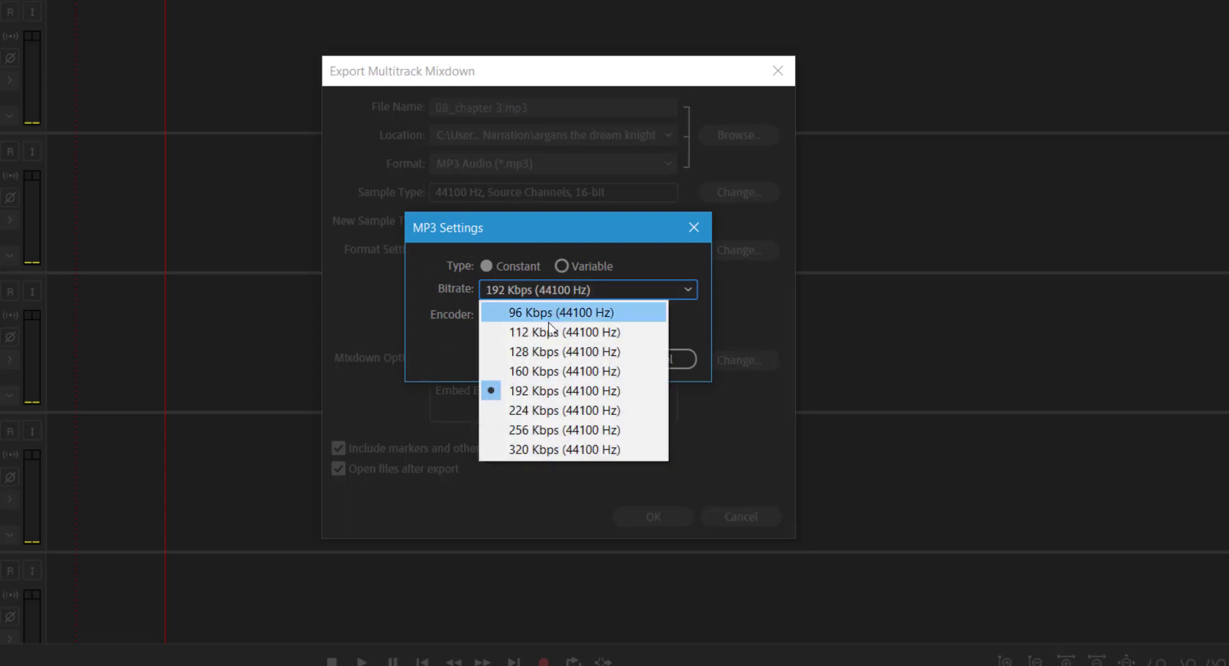
left_click(536, 392)
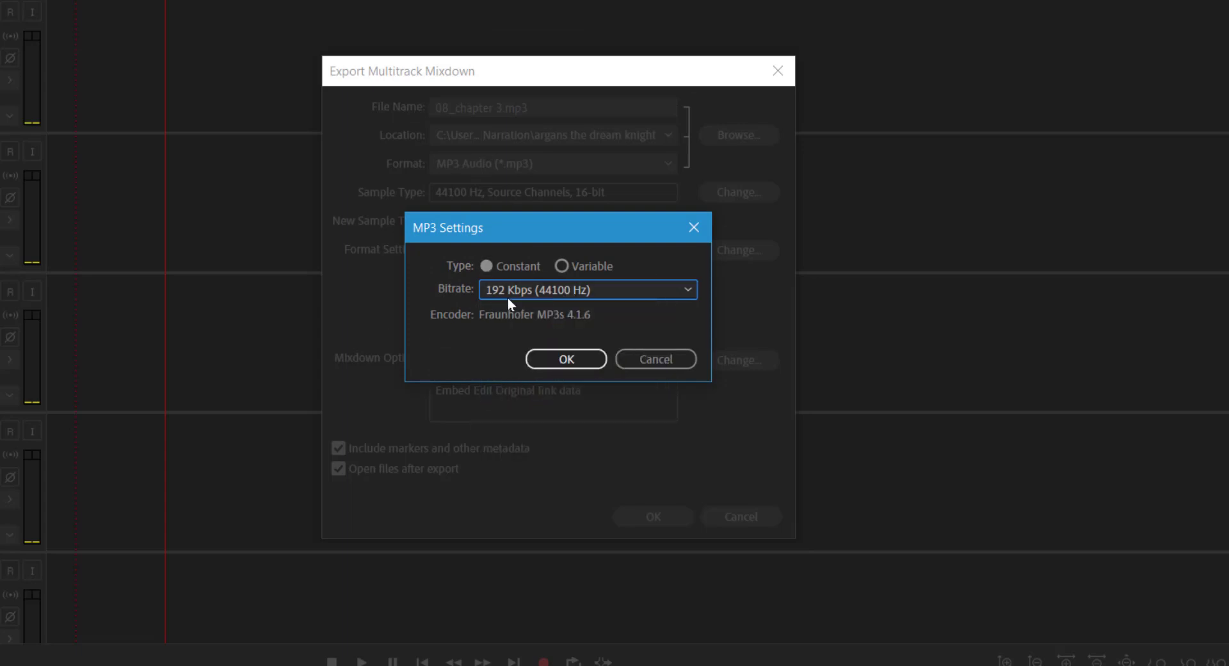
left_click(564, 359)
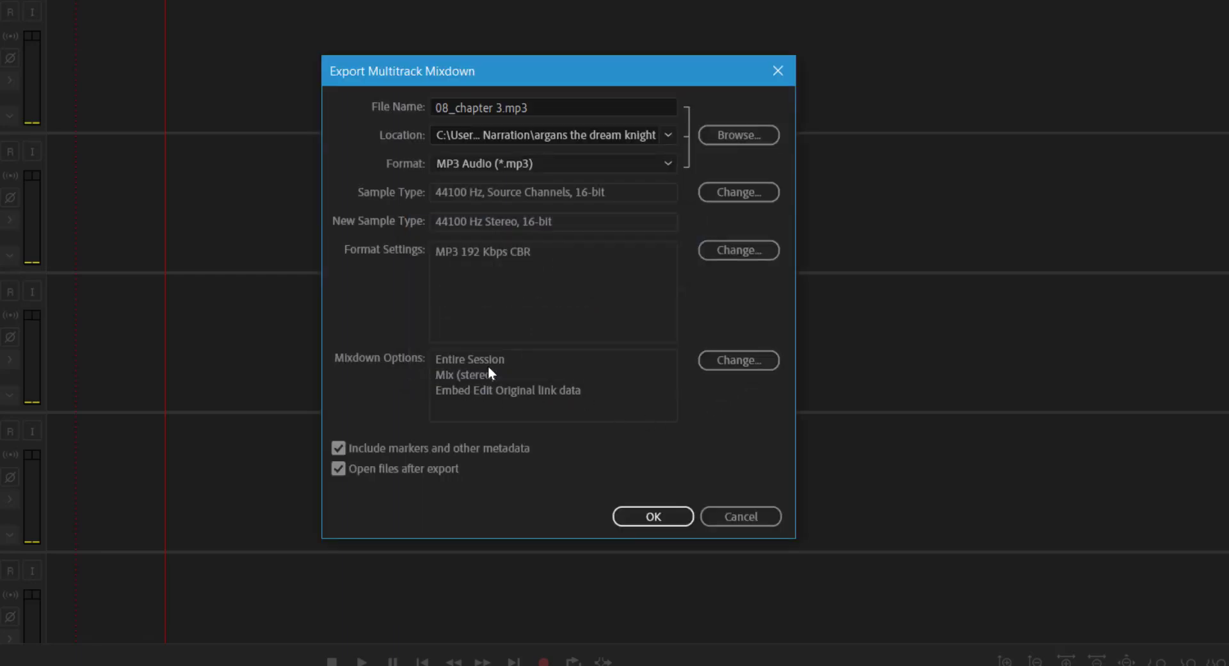
- Change the mixdown source to Mix (mono), export 08_chapter 3.mp3, and select Track 3
left_click(723, 361)
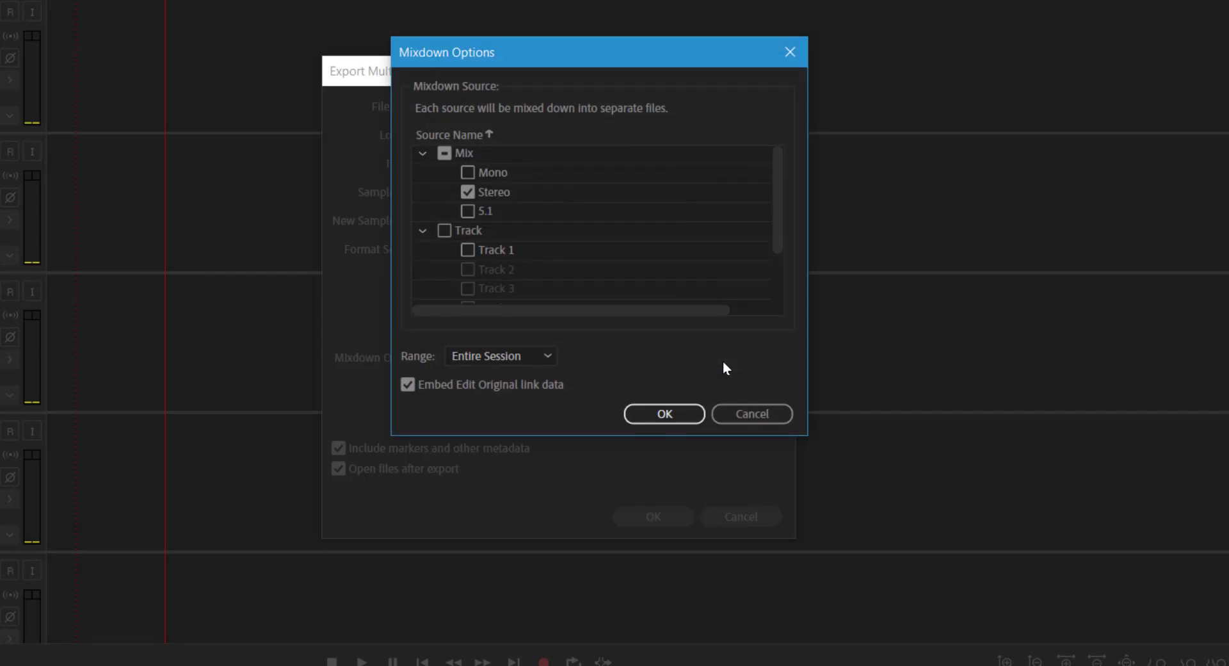
left_click(468, 192)
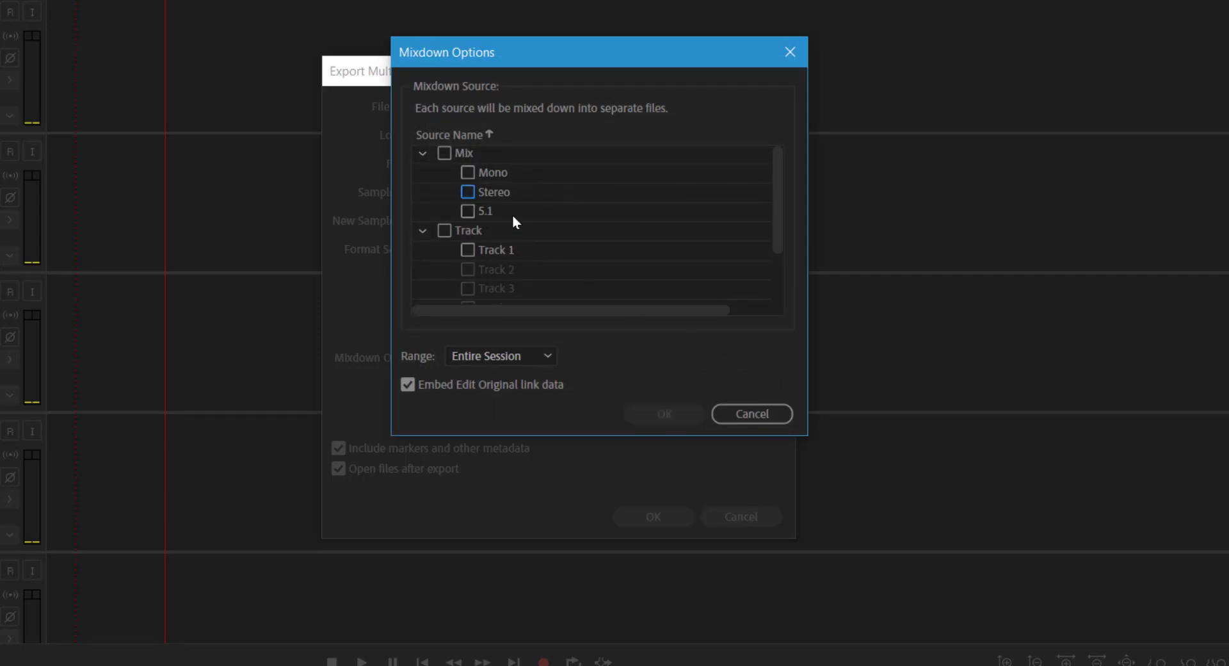
left_click(468, 172)
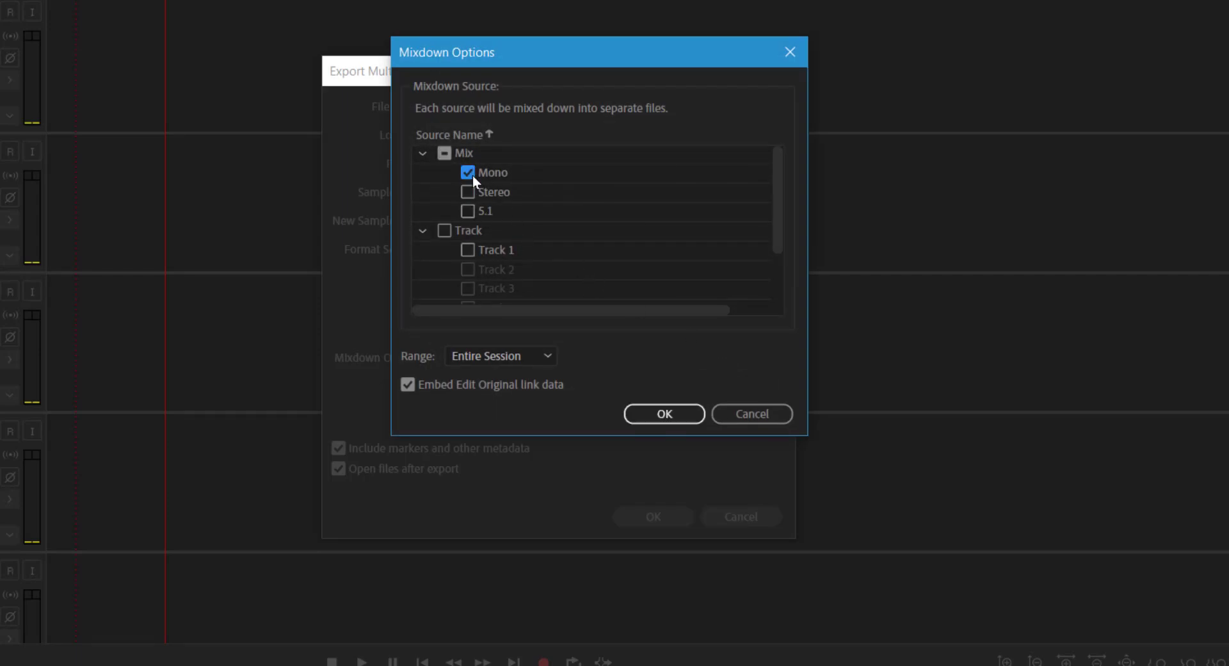
left_click(665, 413)
left_click(653, 514)
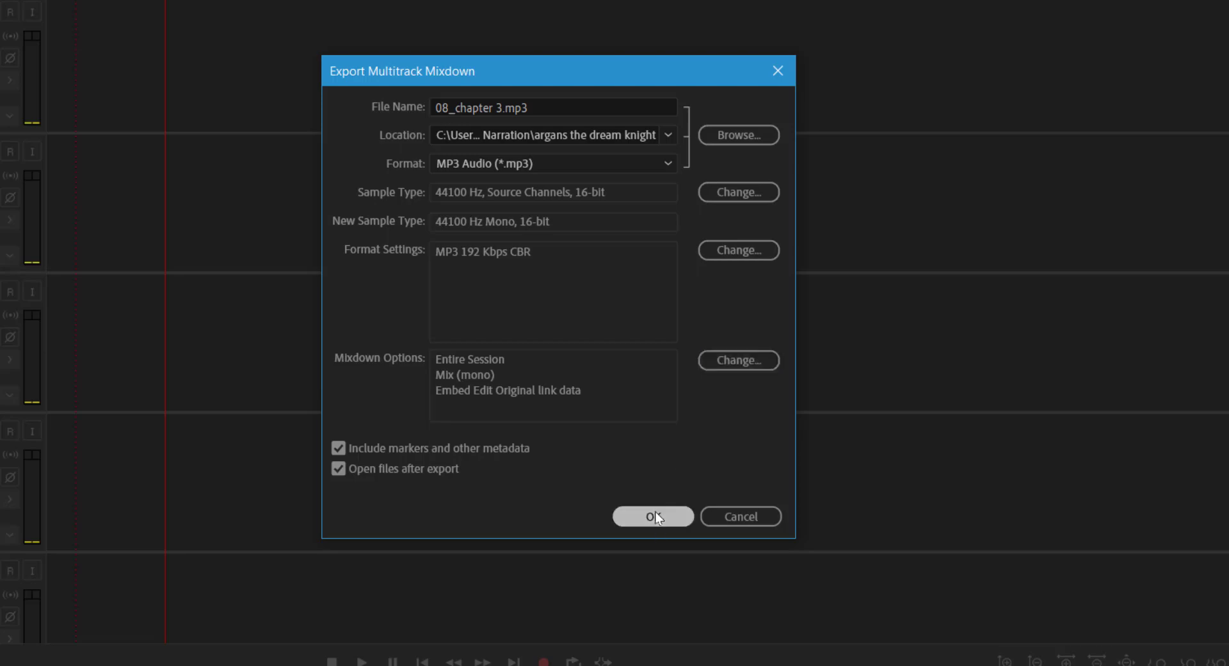
left_click(529, 269)
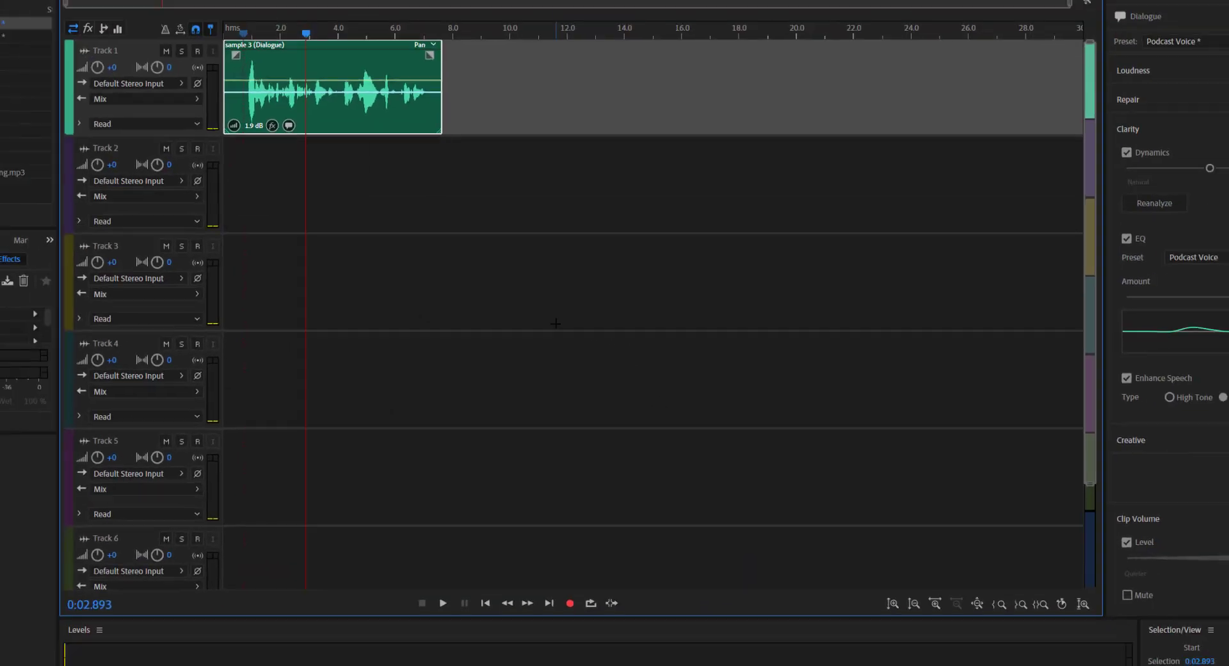